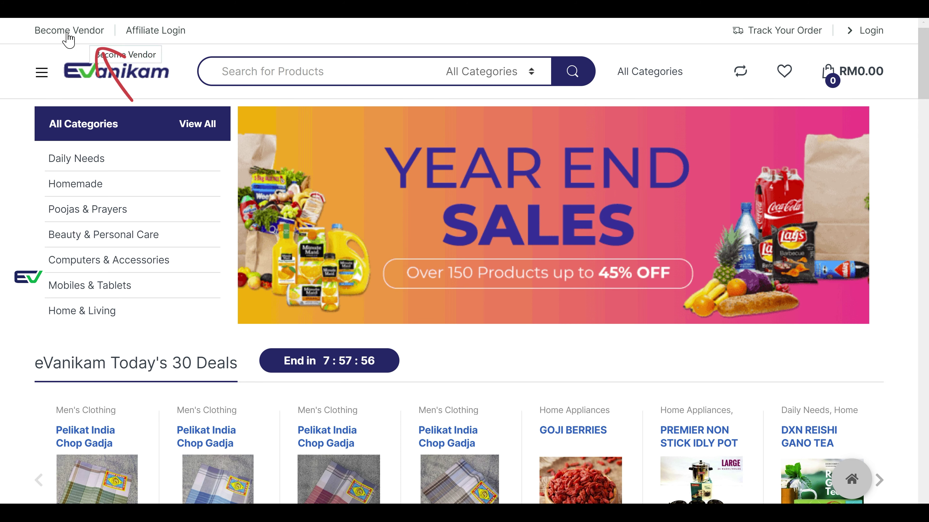
- Read the Become Vendor page's four selling steps and FAQ, then go to sign-up
click(76, 34)
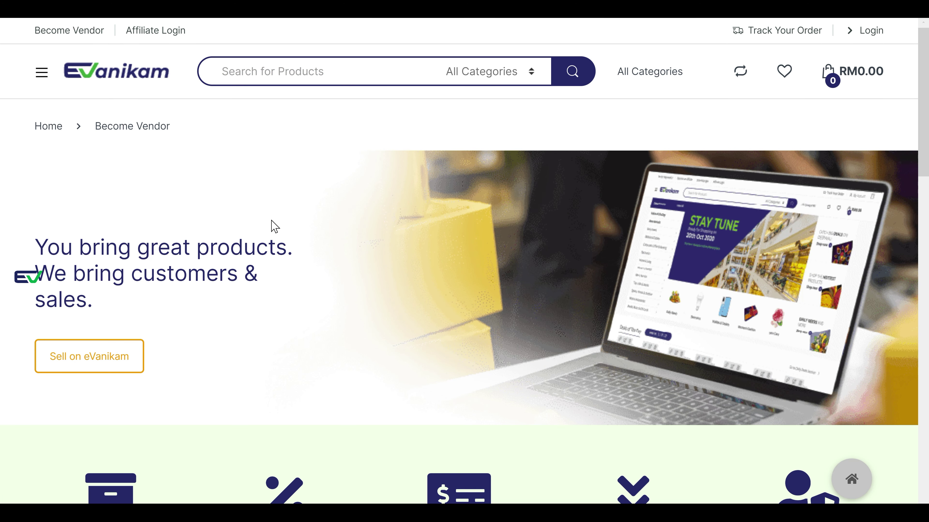
scroll(274, 226, down, 4)
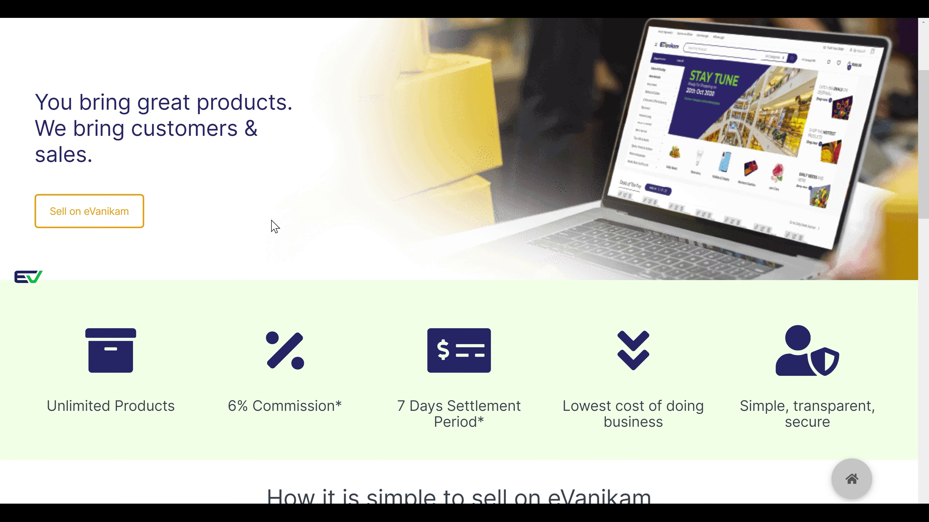
scroll(275, 226, down, 2)
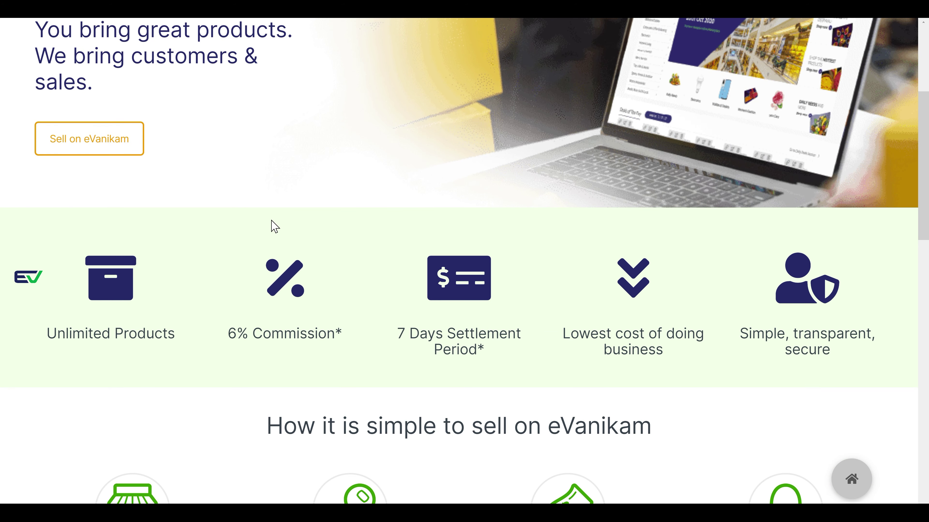
scroll(274, 226, down, 2)
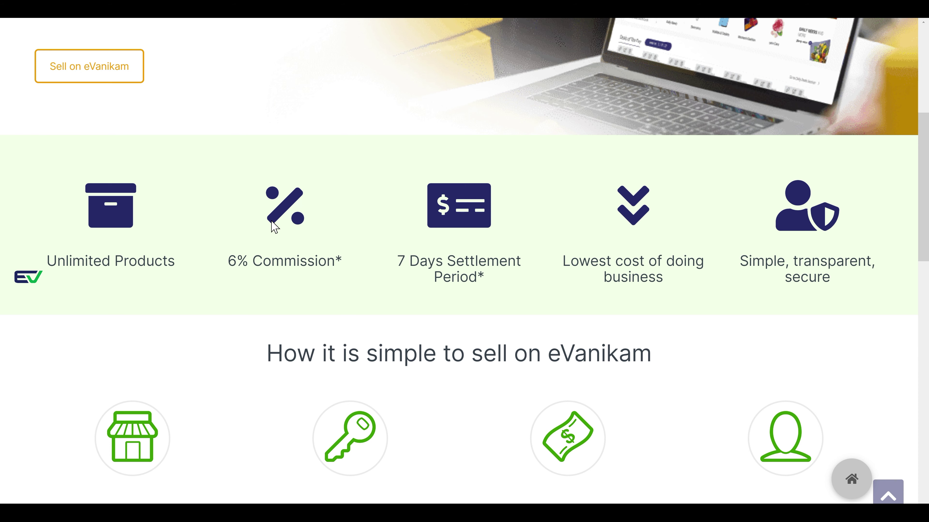
scroll(274, 226, down, 2)
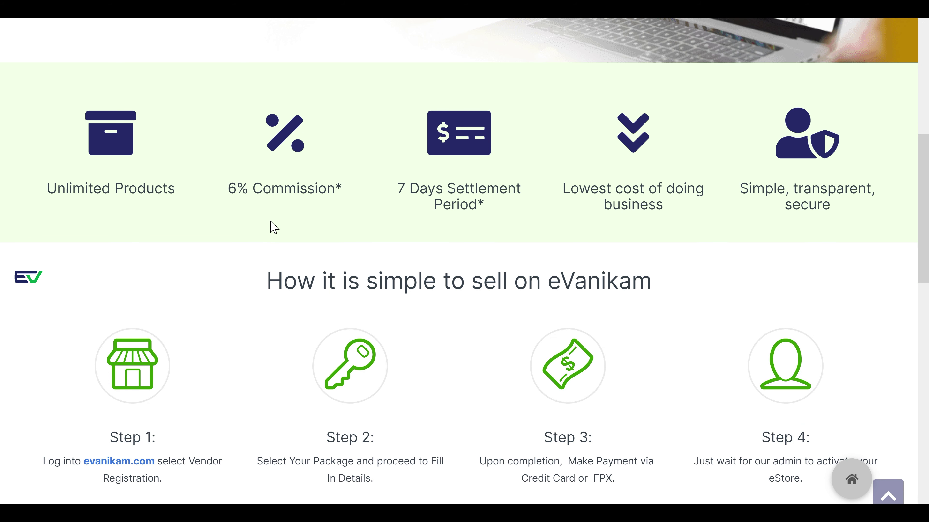
scroll(274, 226, down, 2)
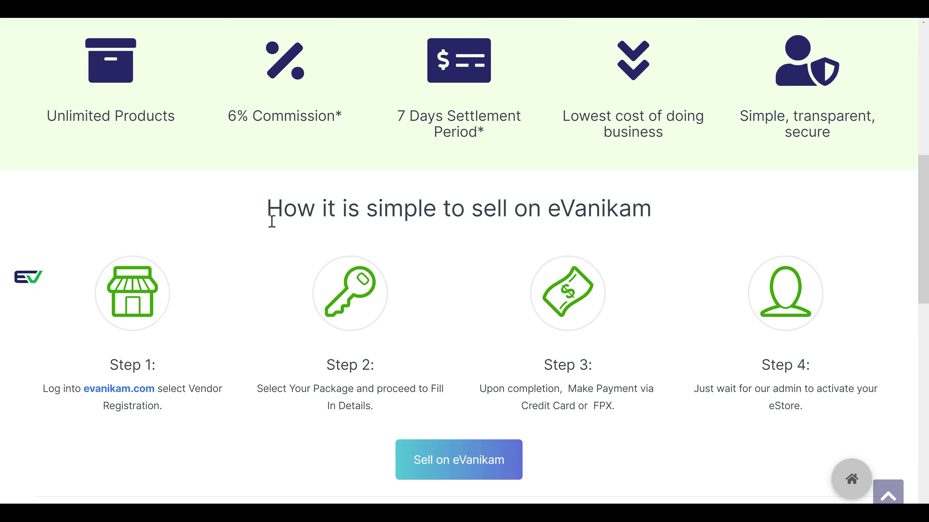
scroll(272, 221, down, 4)
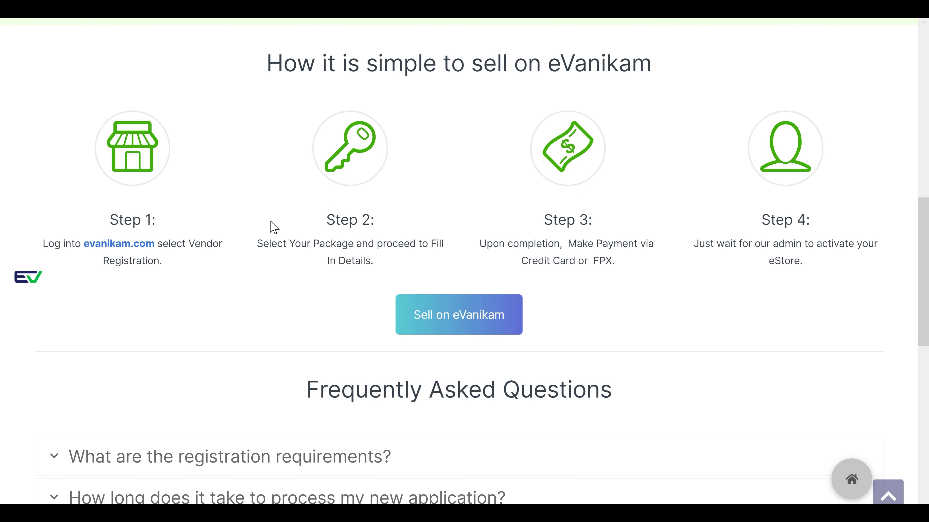
scroll(271, 221, down, 6)
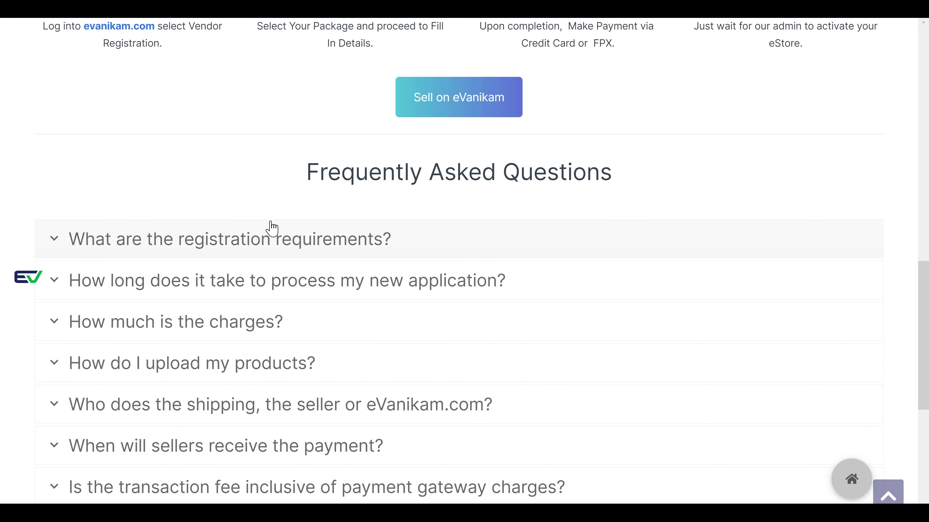
scroll(272, 229, down, 2)
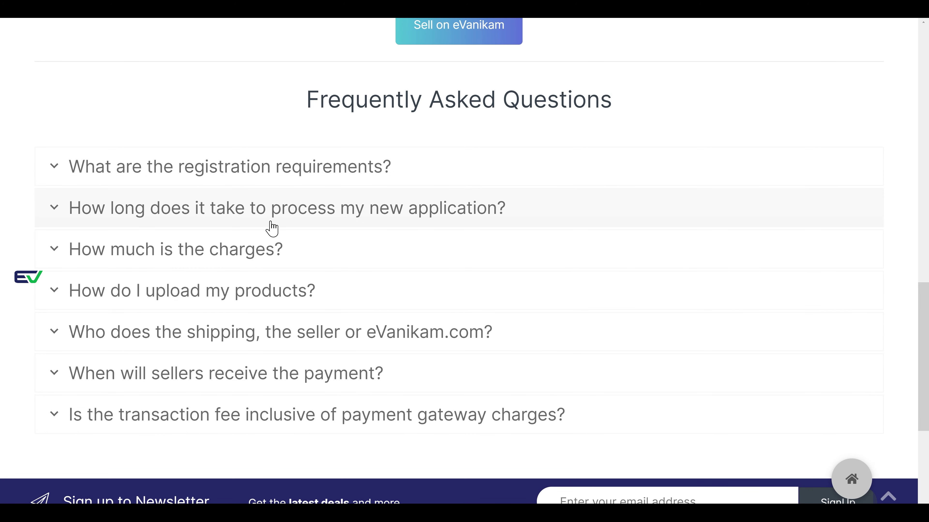
scroll(271, 229, up, 2)
scroll(271, 222, up, 2)
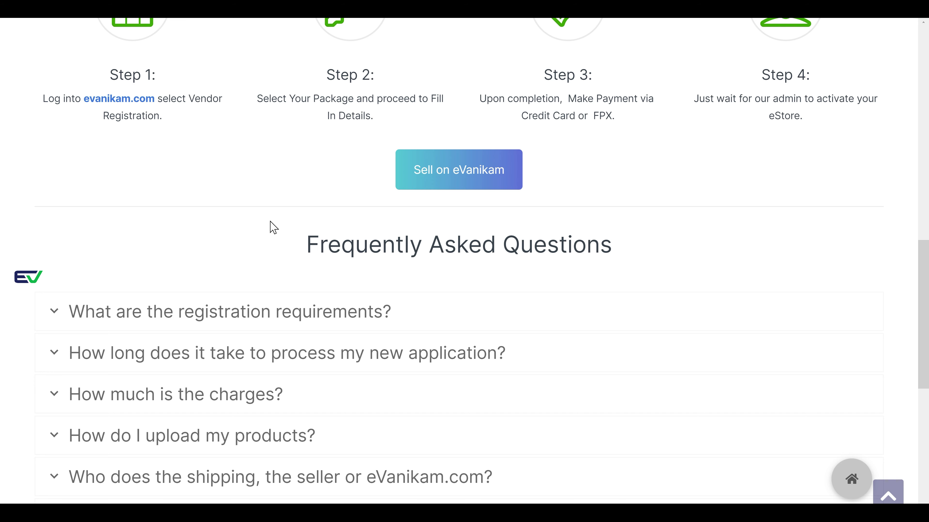
scroll(274, 227, up, 2)
scroll(272, 226, up, 2)
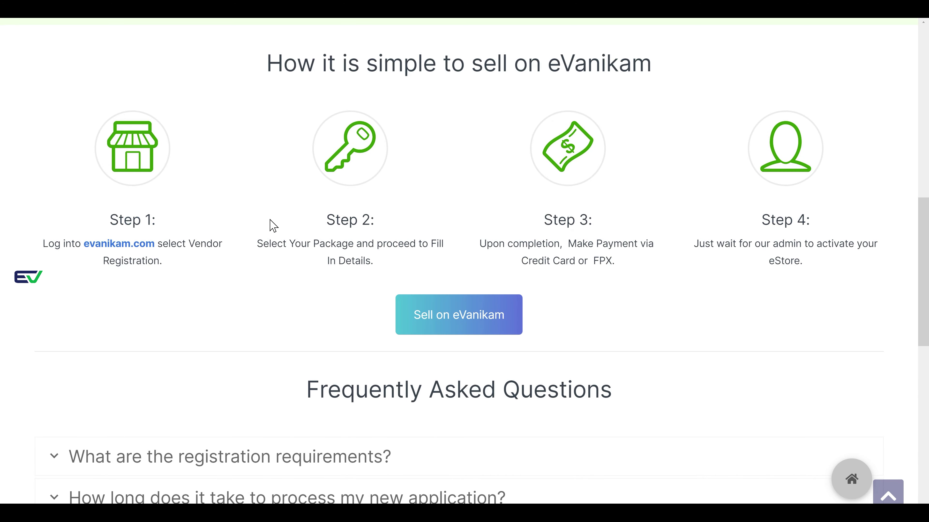
click(422, 318)
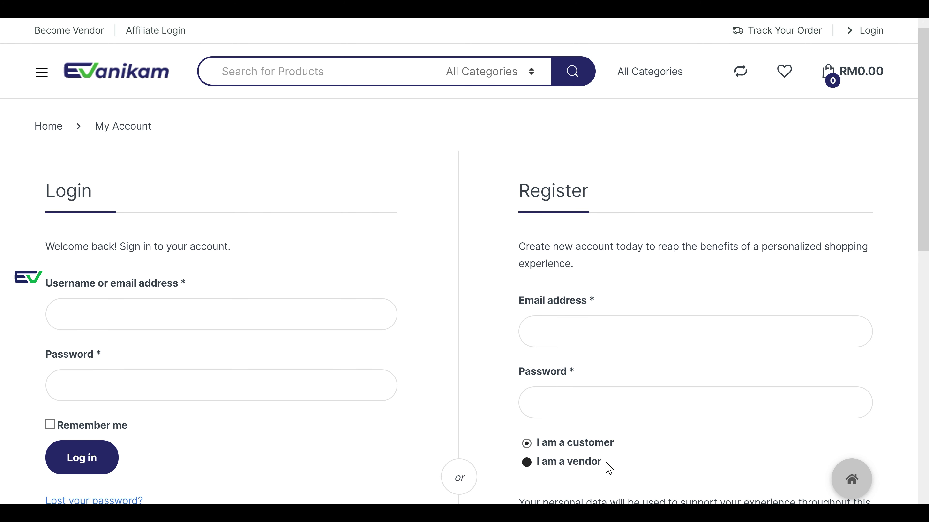
- Switch the Register form to 'I am a vendor' to reveal the name and shop fields
drag(609, 466, 543, 471)
click(582, 468)
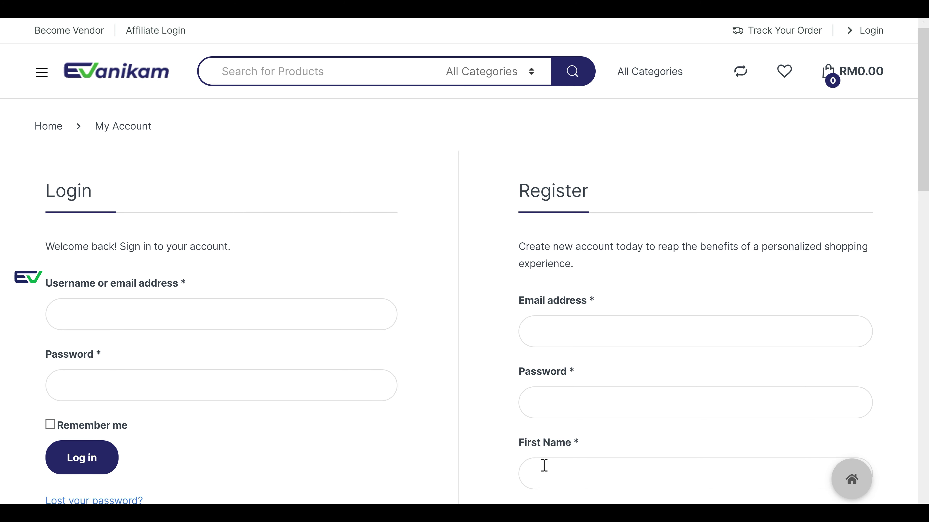
scroll(547, 447, down, 2)
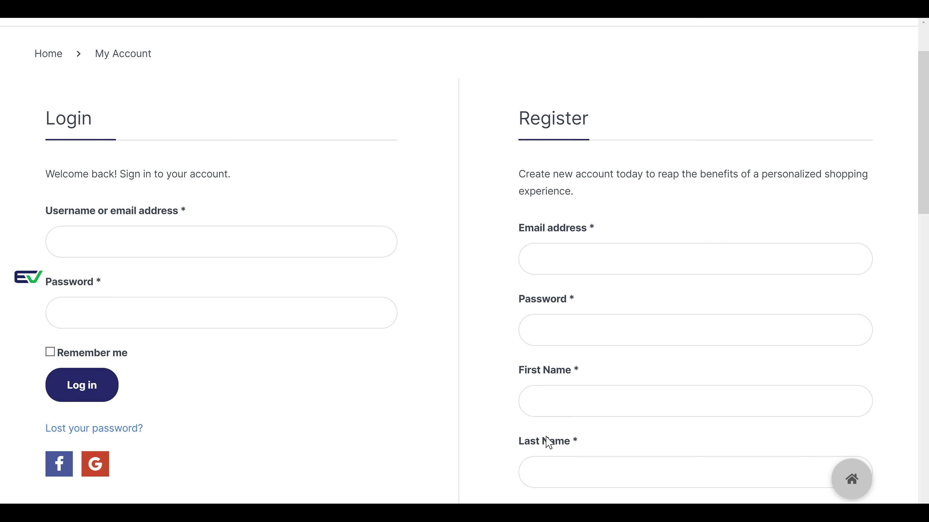
scroll(570, 342, down, 2)
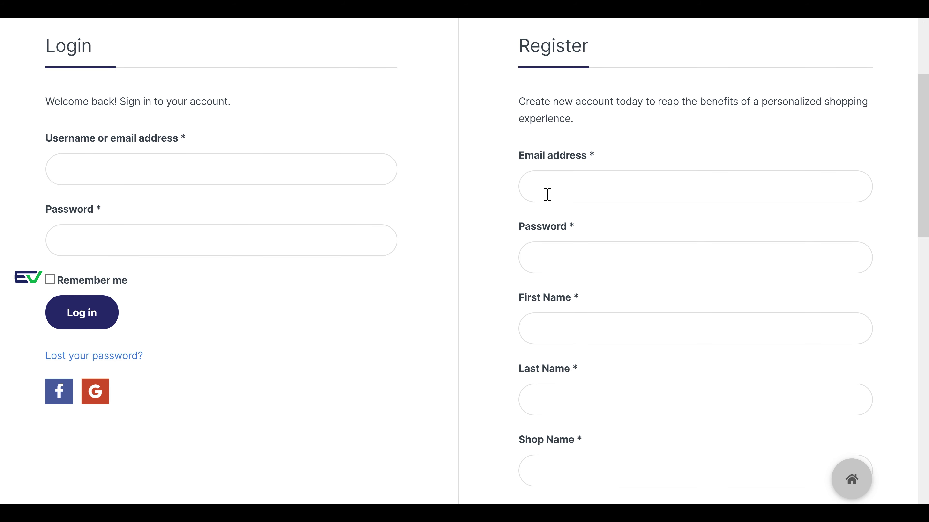
- Enter the store's e-mail address in the Register form, correcting an initial typo
click(547, 194)
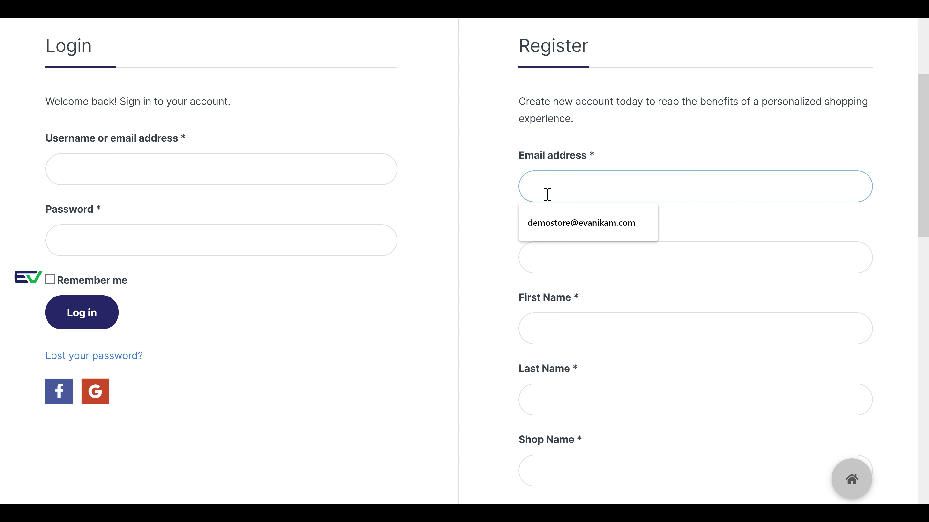
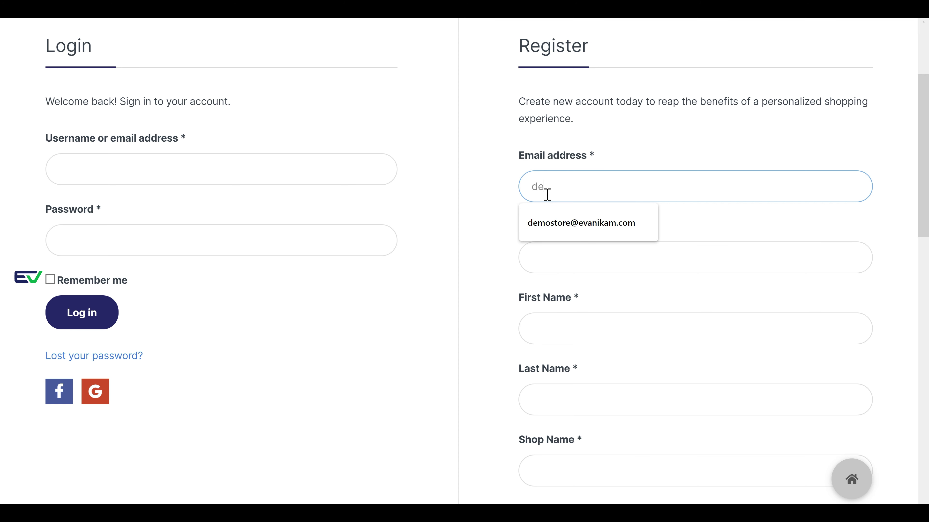
key(Tab)
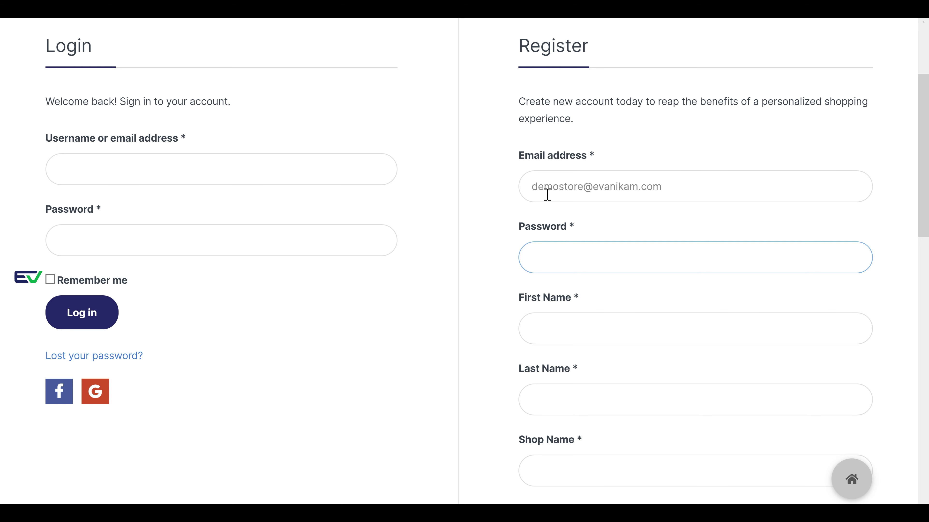
- Enter a password, trying several until the strength meter rates it Medium
scroll(547, 194, down, 1)
text(••••••••)
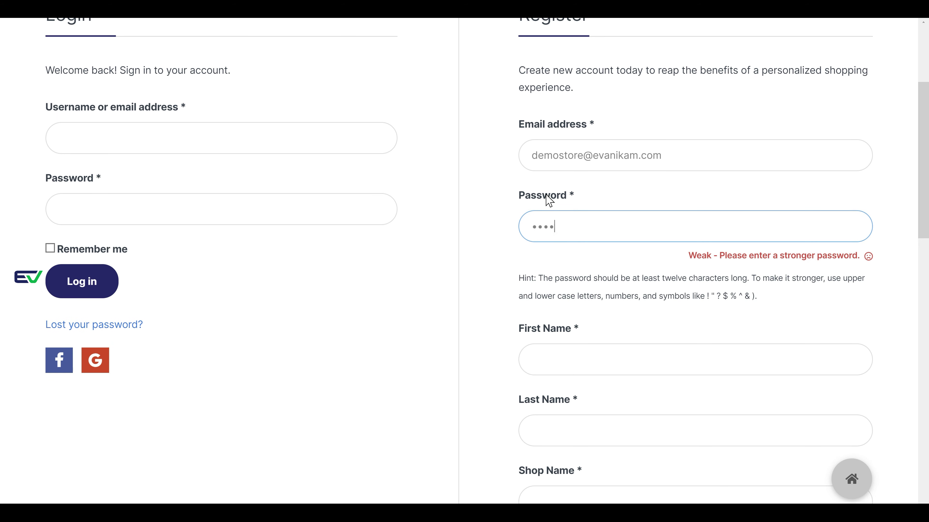
text(••)
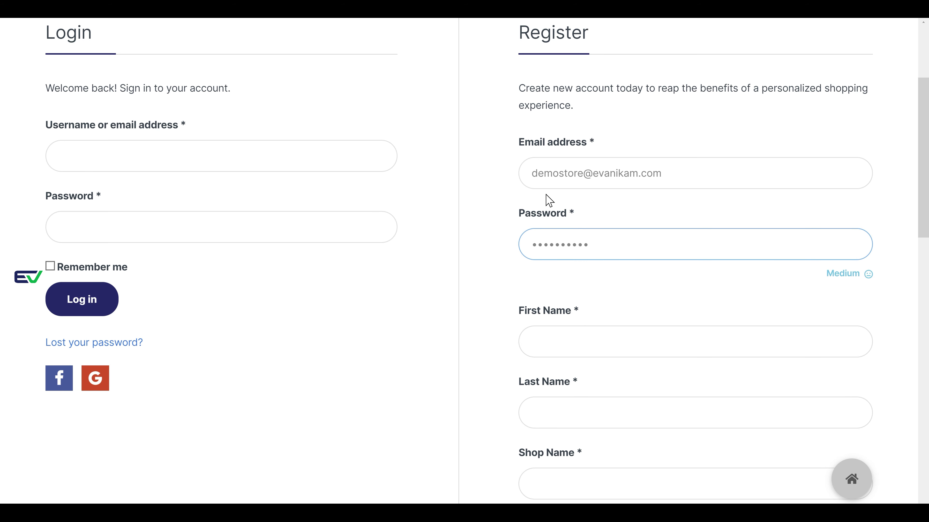
drag(815, 272, 876, 279)
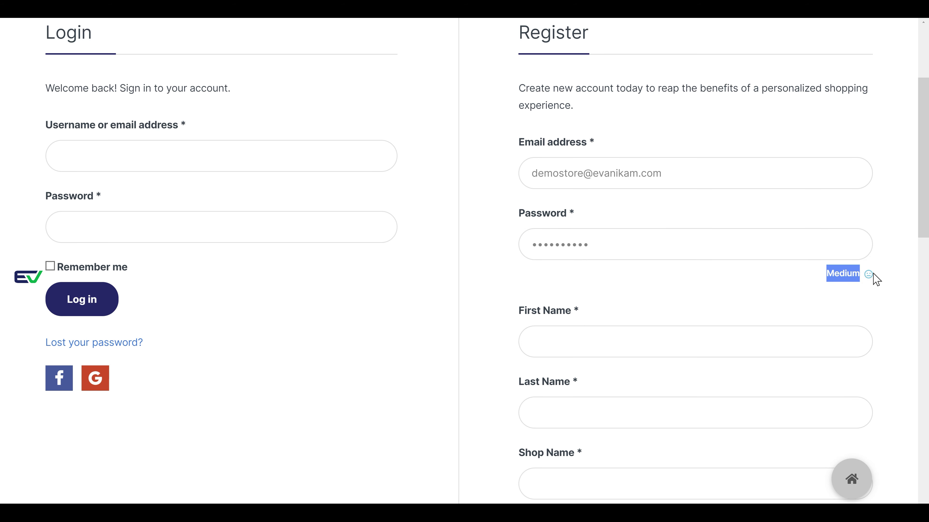
click(848, 298)
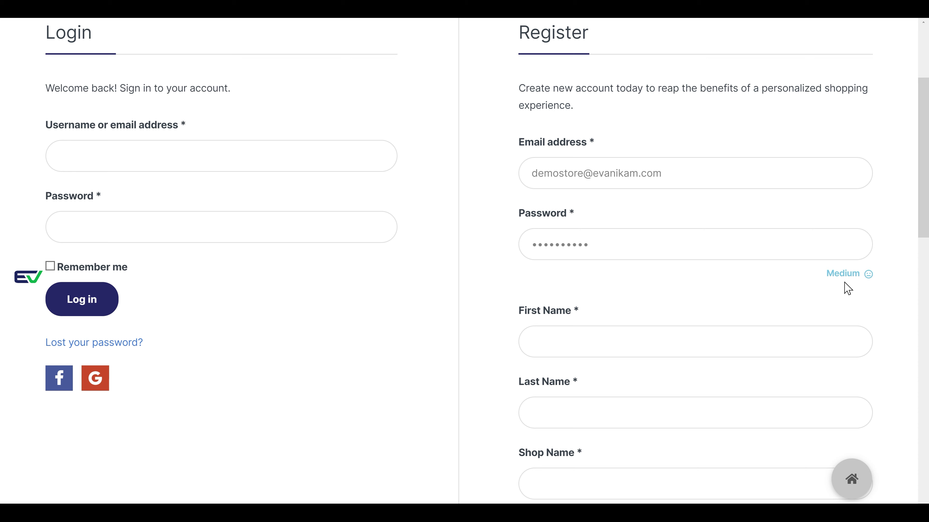
double_click(729, 238)
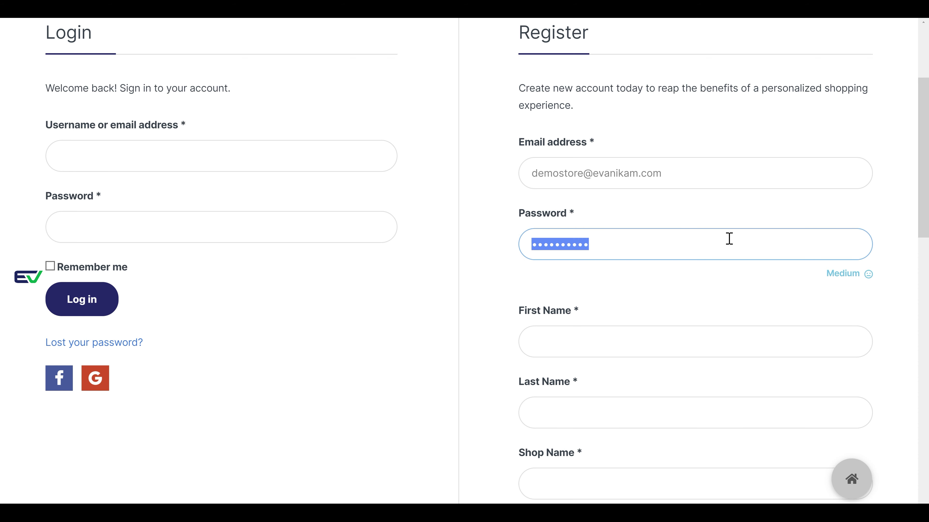
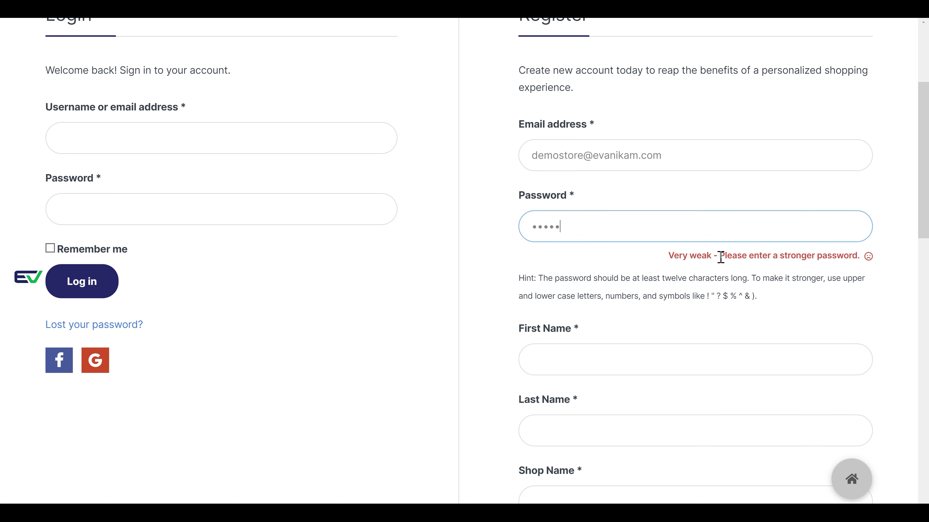
double_click(643, 238)
scroll(643, 256, up, 2)
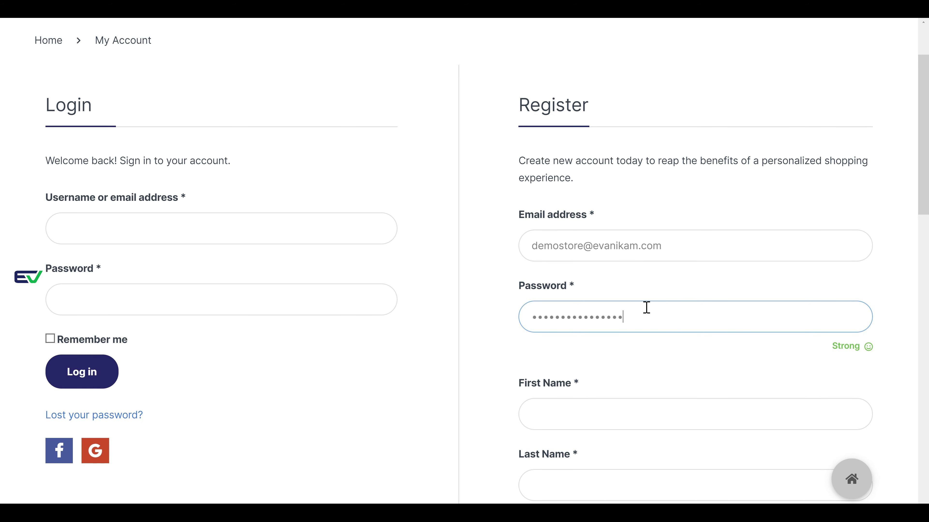
double_click(647, 314)
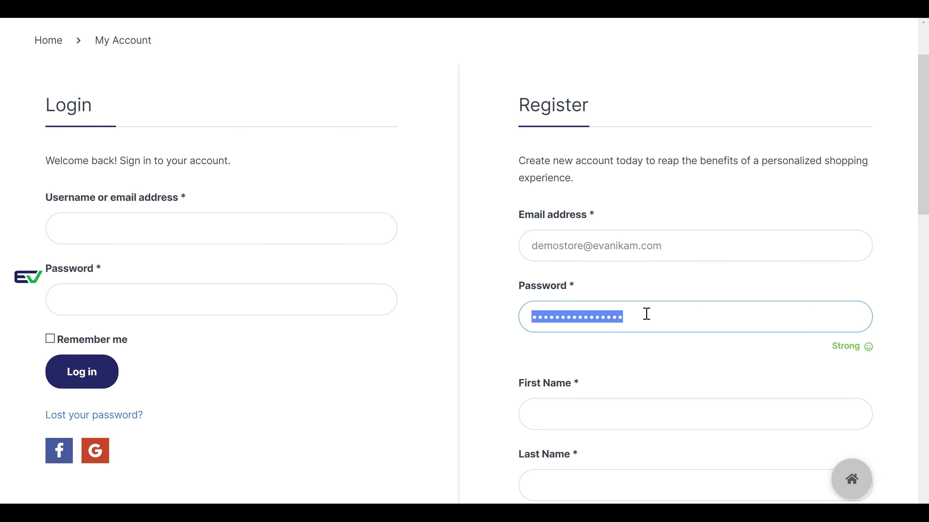
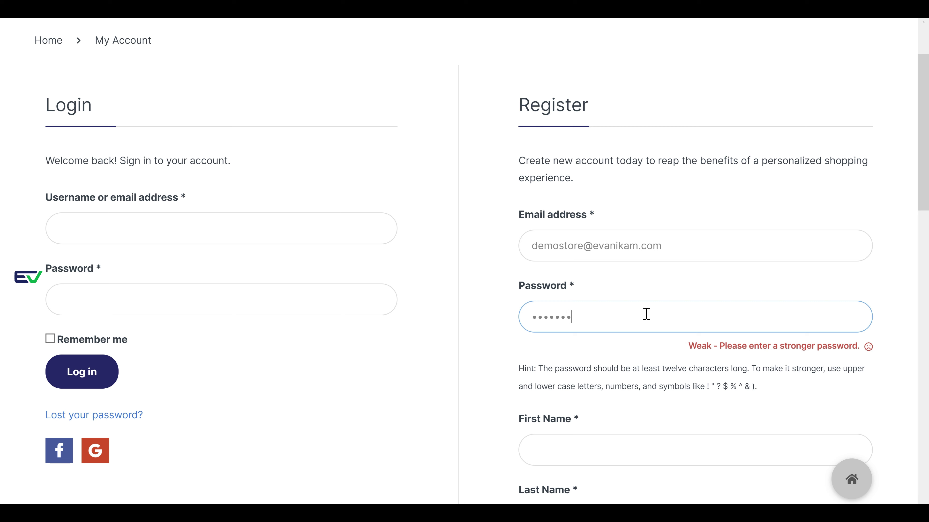
scroll(651, 313, down, 2)
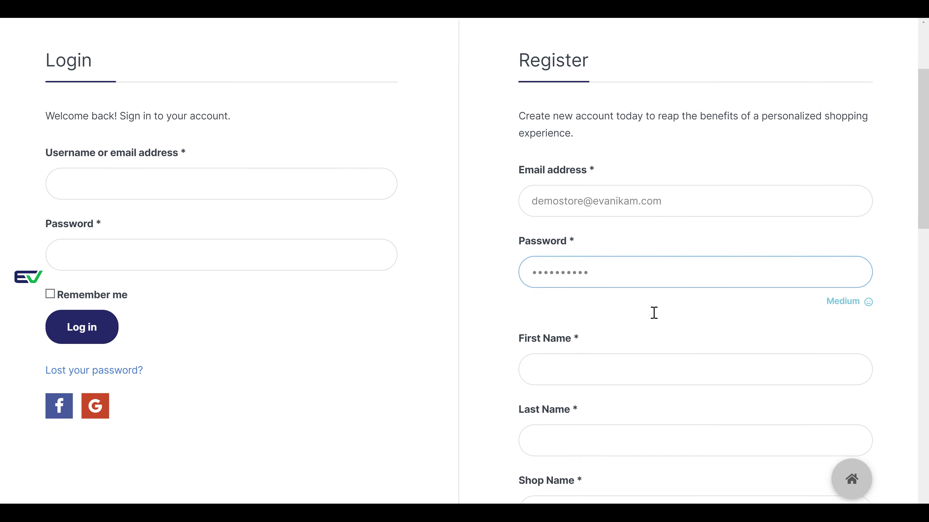
click(633, 334)
- Fill in the first name and last name fields of the vendor form
scroll(625, 328, down, 2)
click(585, 273)
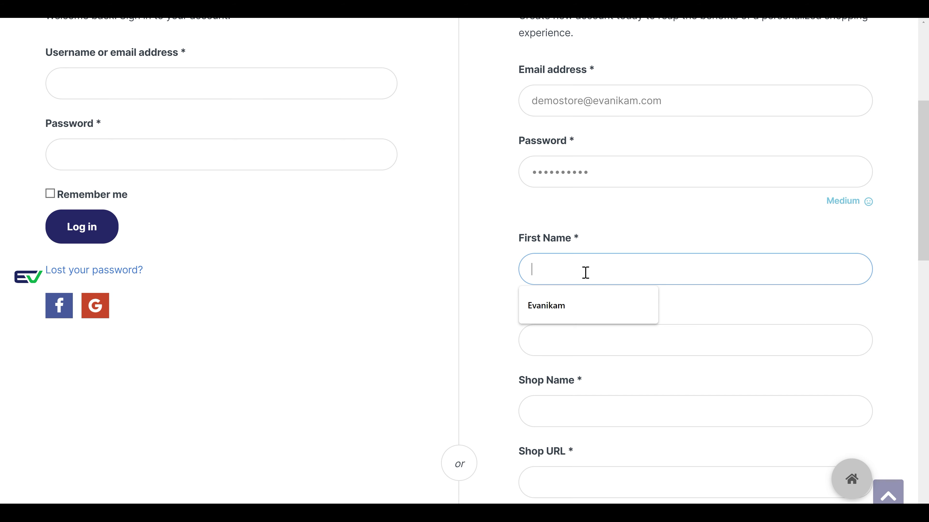
text(Admin)
scroll(583, 275, down, 2)
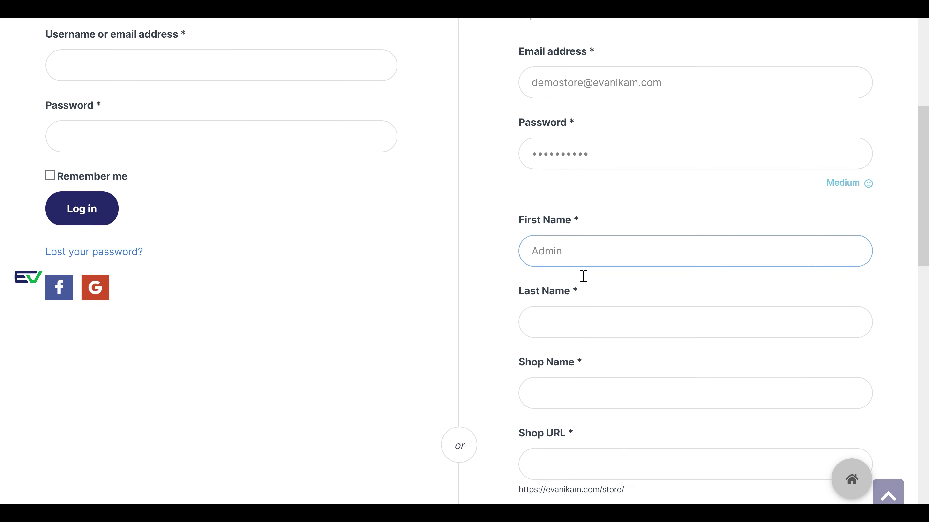
click(581, 267)
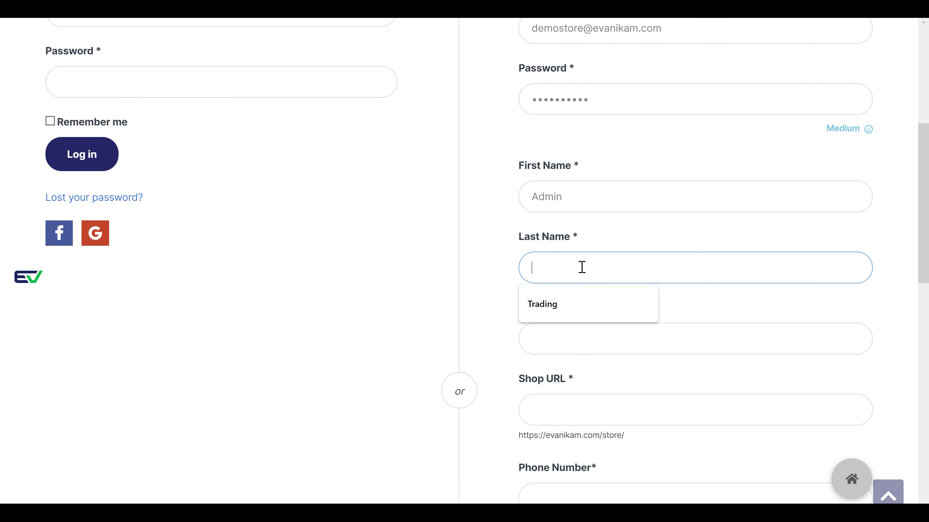
text(Admin)
- Type 'Evanikam Online Trading' as the shop name
scroll(582, 267, down, 2)
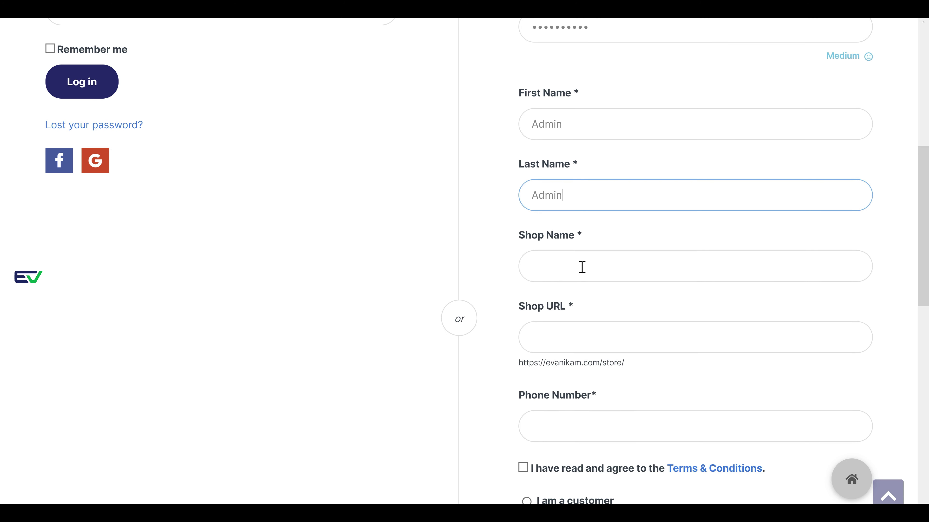
click(567, 273)
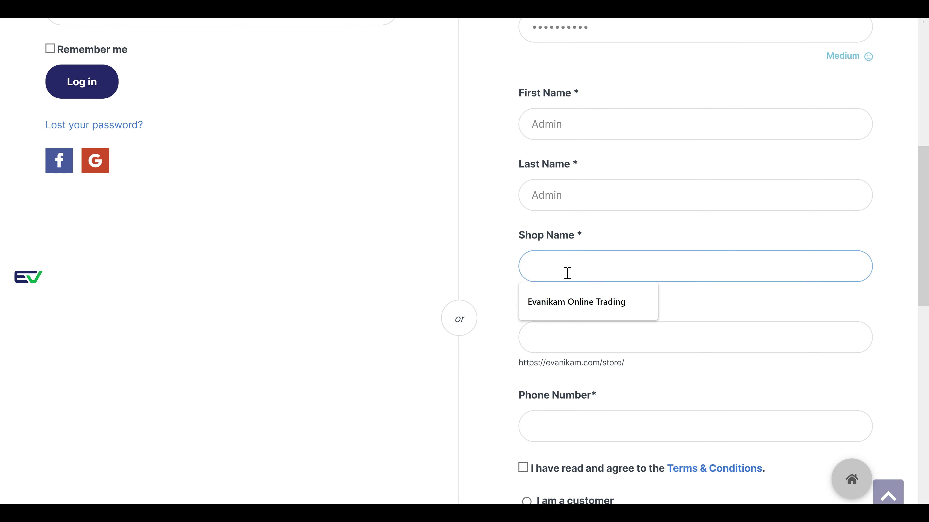
text(Evanikam Online)
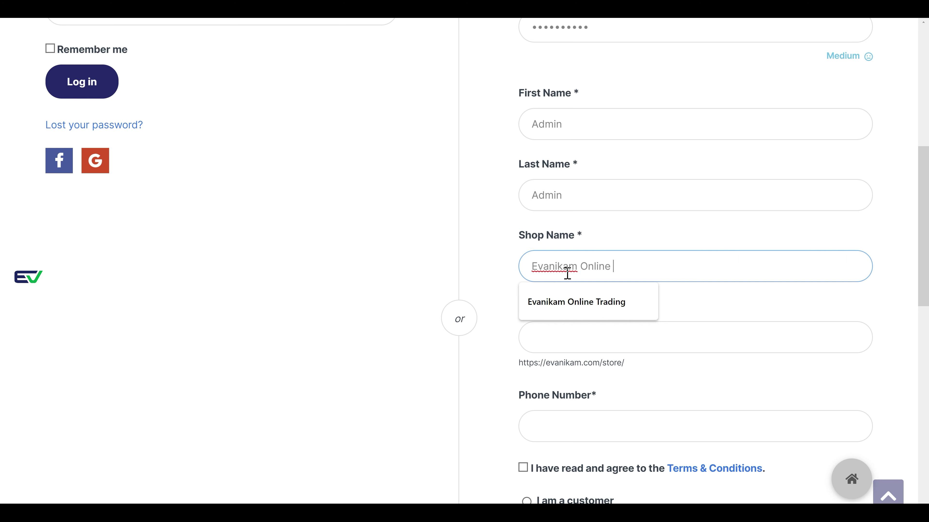
text( Trading)
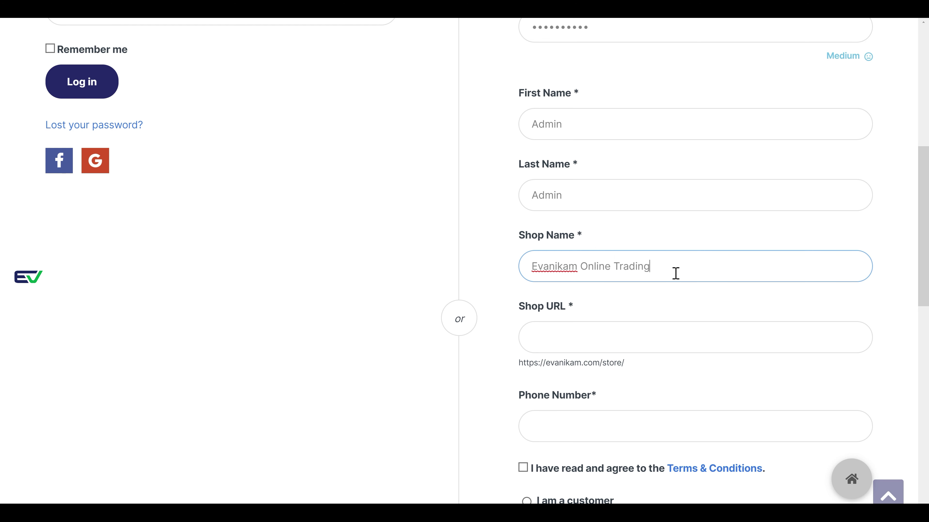
- Replace the auto-filled shop URL slug with evanikamstore and leave the field to check availability
click(660, 327)
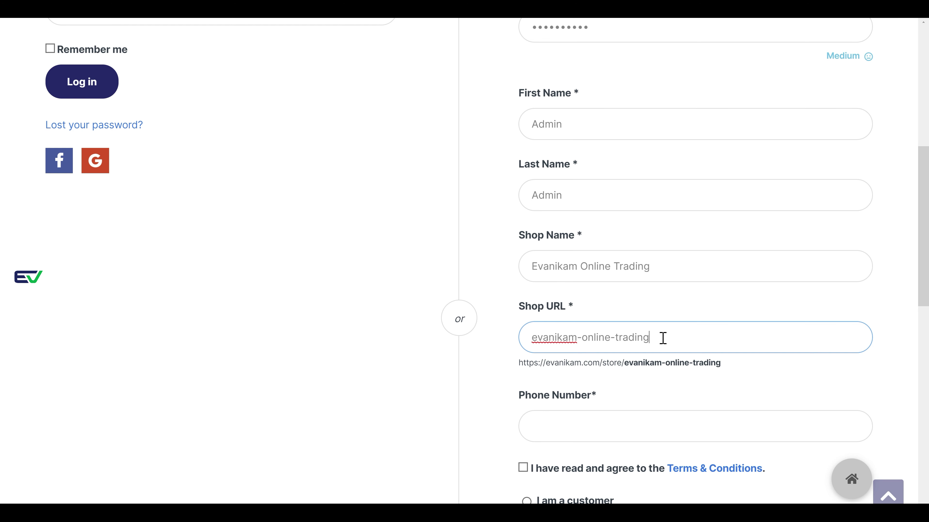
drag(662, 338, 583, 338)
key(BackSpace)
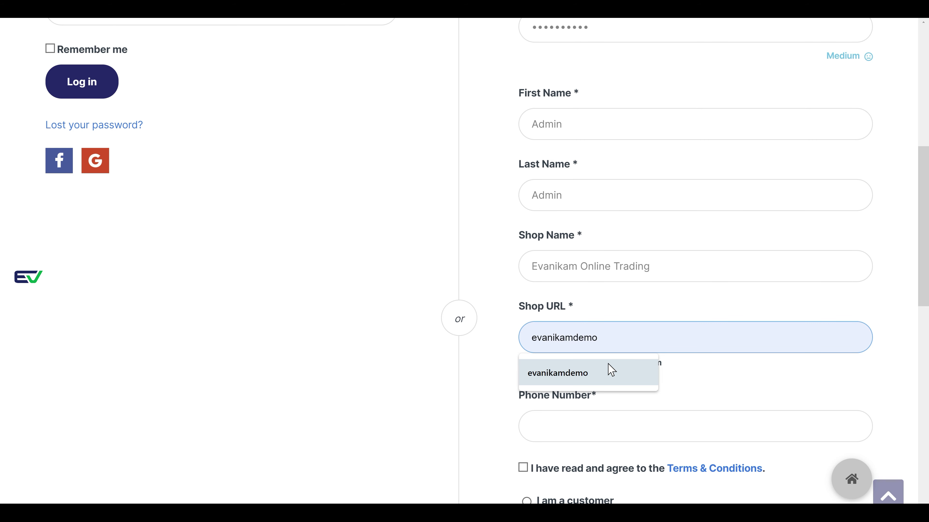
click(611, 371)
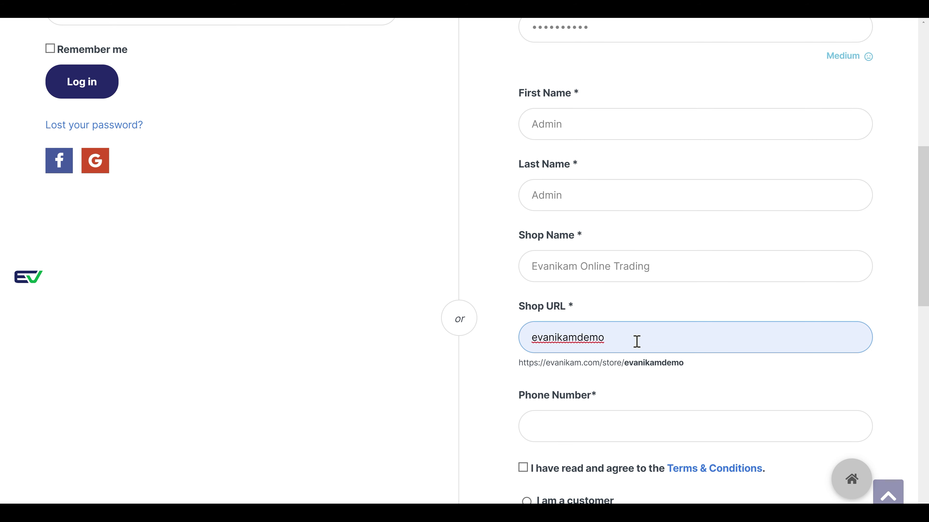
drag(628, 341, 578, 340)
key(BackSpace)
text(tra)
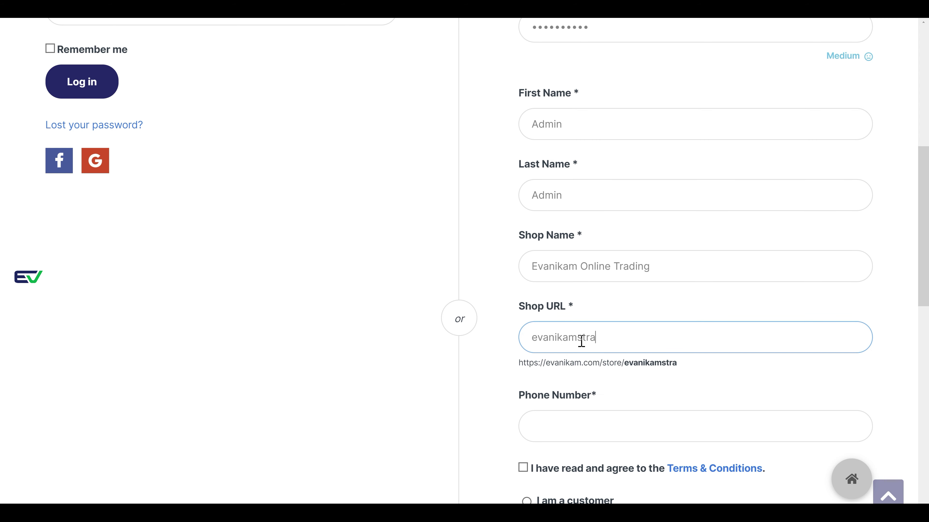
key(BackSpace)
key(BackSpace)
text(ore)
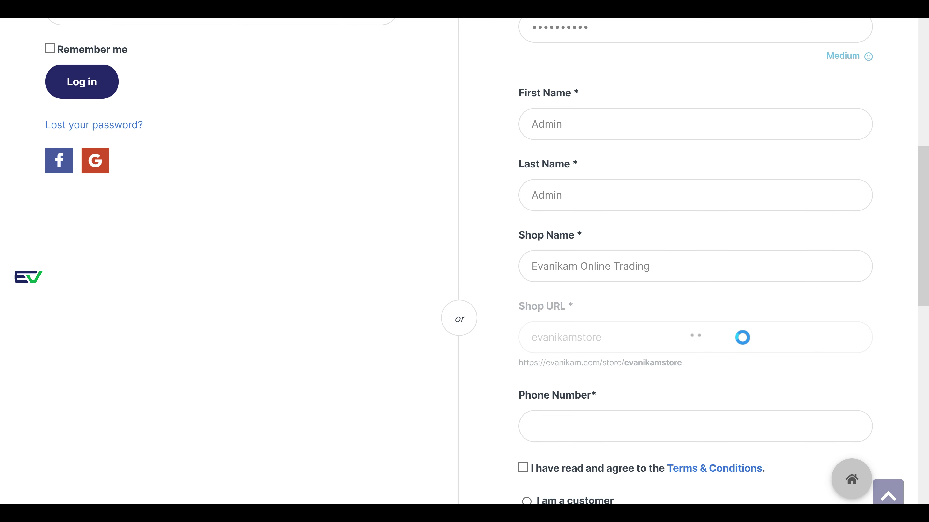
drag(829, 309, 609, 334)
click(619, 340)
key(BackSpace)
key(BackSpace)
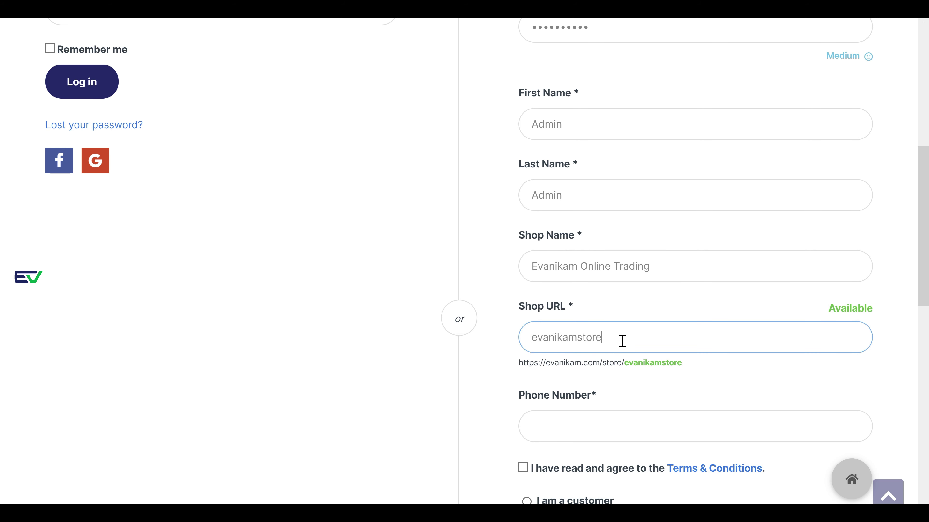
key(BackSpace)
key(BackSpace)
key(BackSpace)
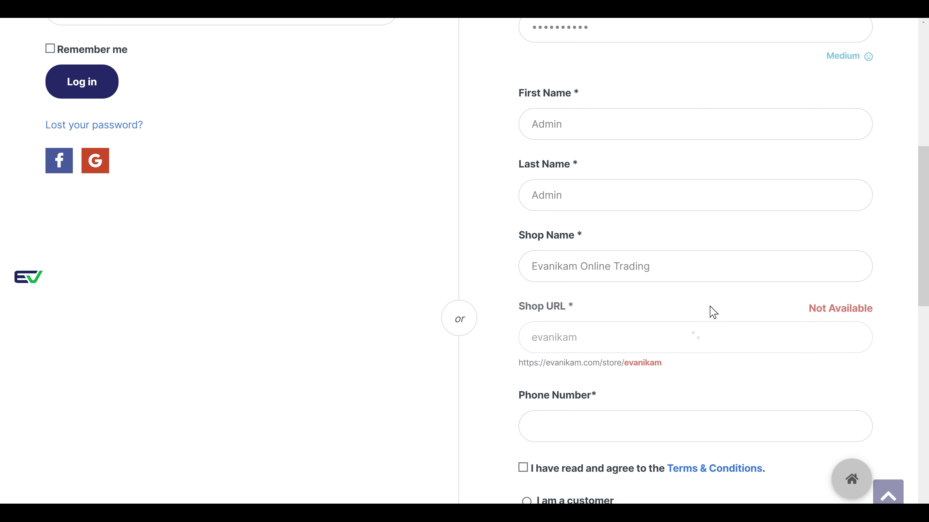
drag(810, 309, 839, 326)
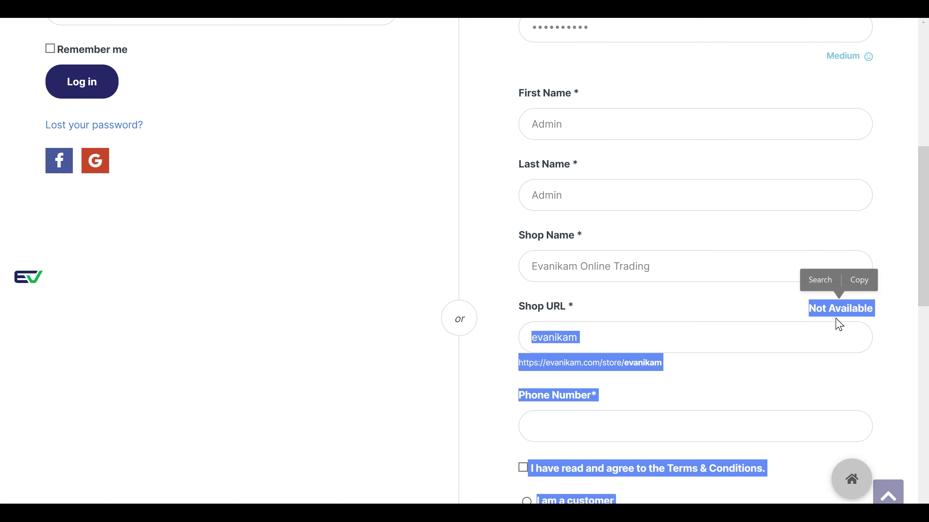
click(850, 309)
double_click(852, 309)
click(774, 336)
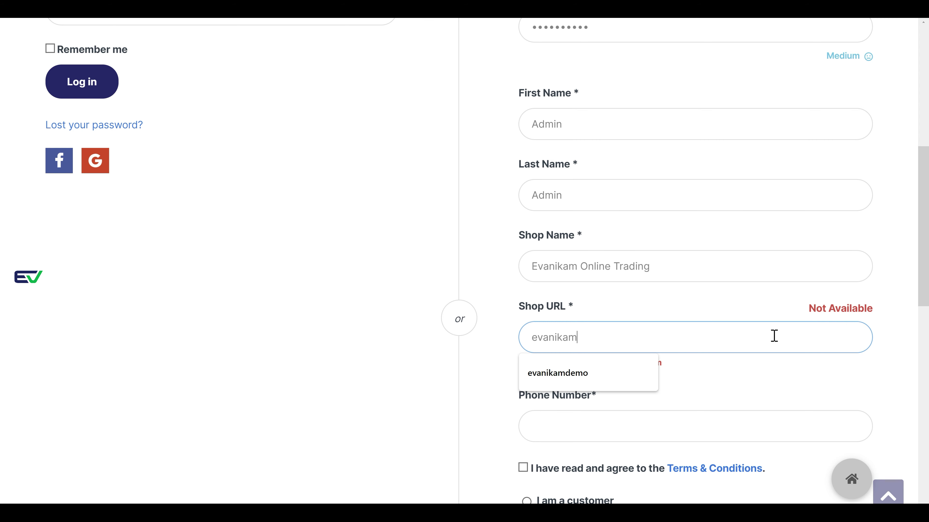
text(store)
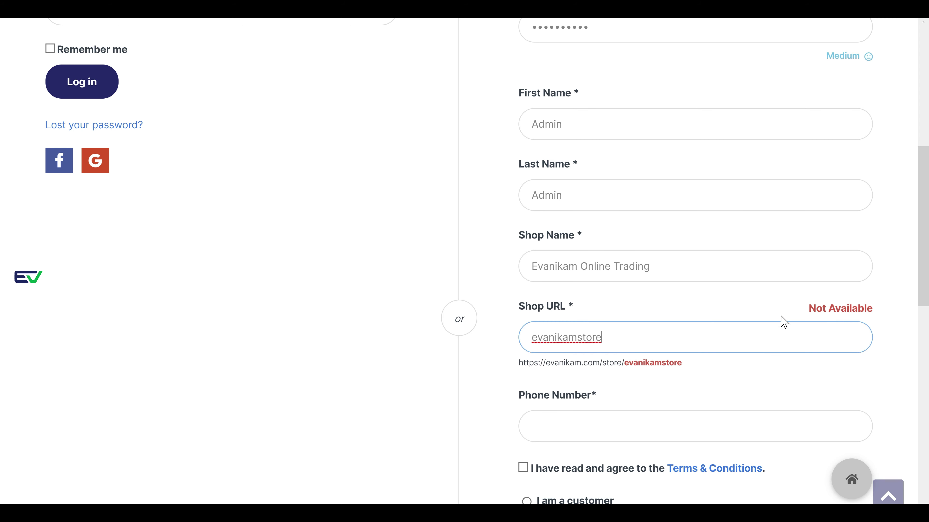
click(780, 315)
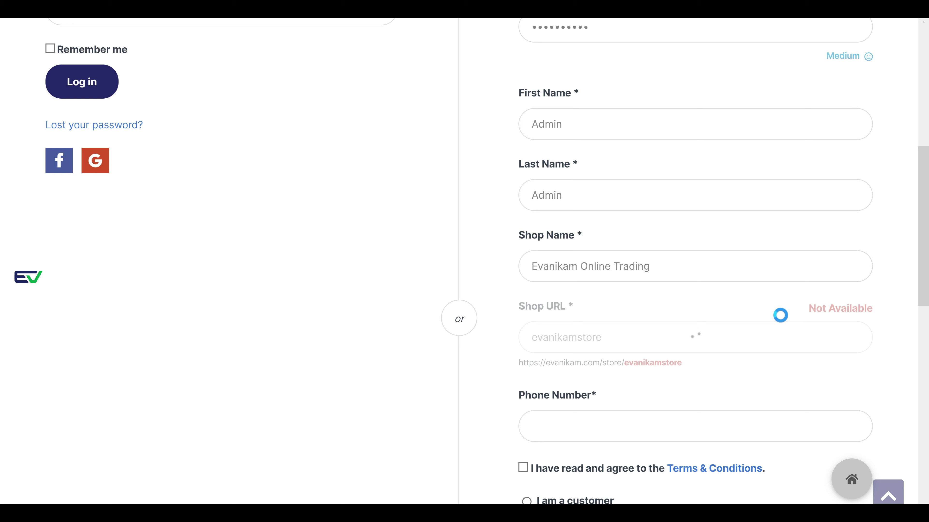
- Check the shop address preview showing the evanikamstore slug
scroll(780, 321, down, 2)
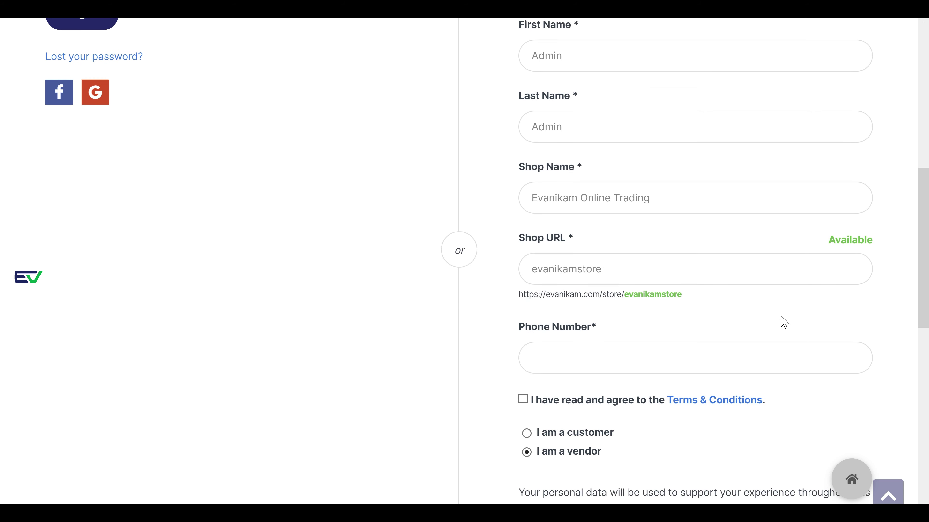
drag(681, 292, 628, 307)
click(674, 311)
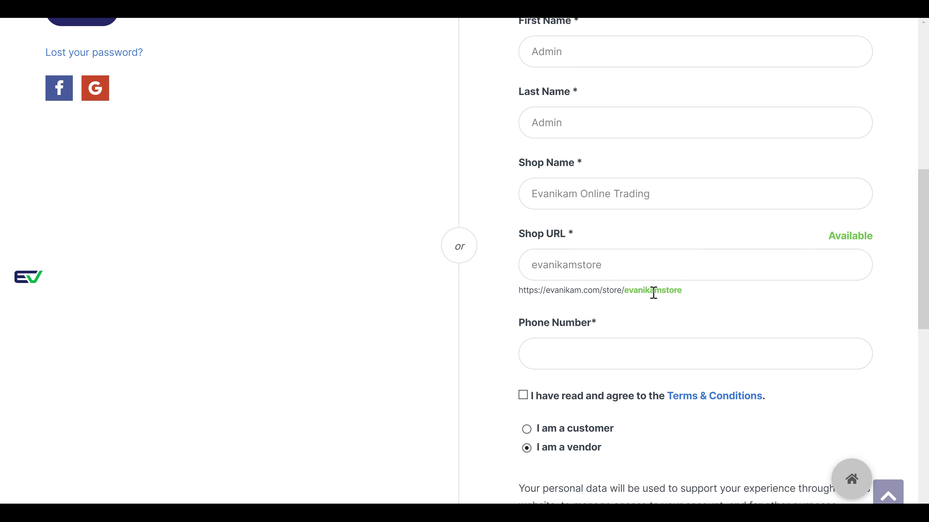
drag(684, 297, 517, 294)
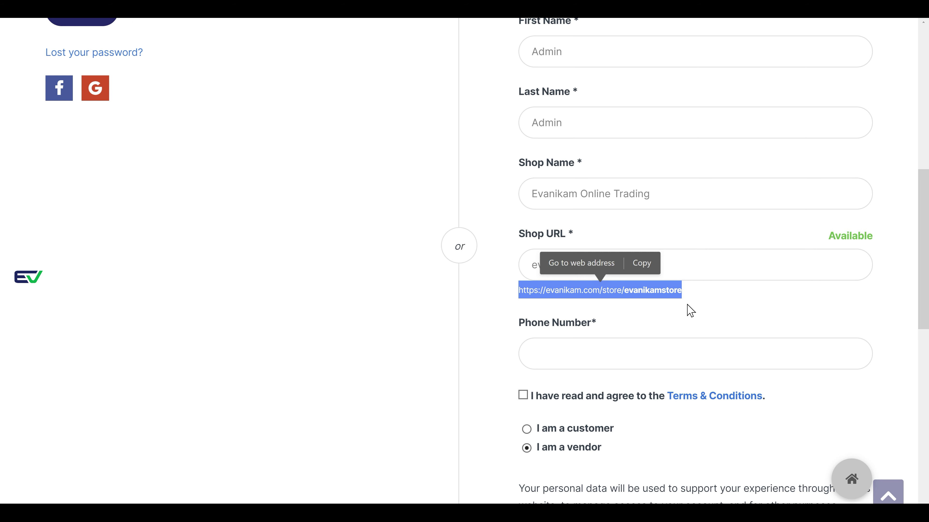
click(690, 311)
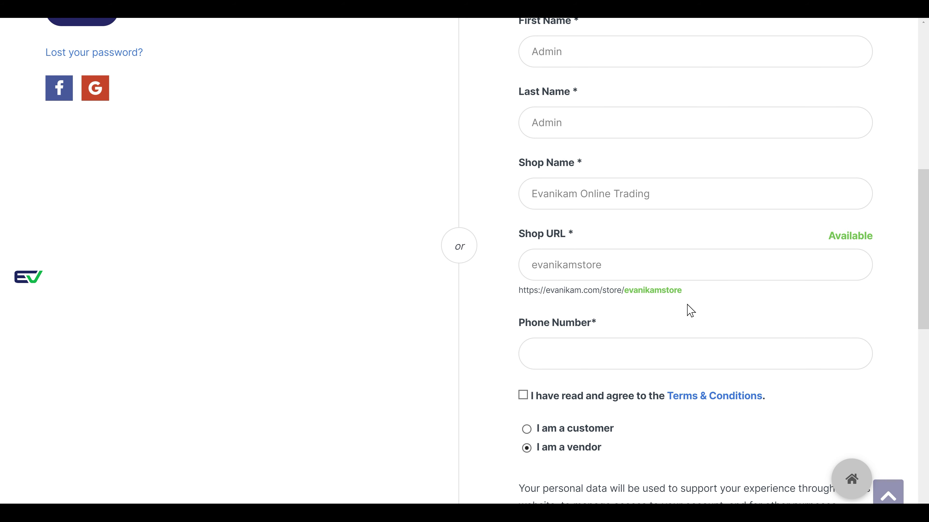
drag(681, 291, 520, 294)
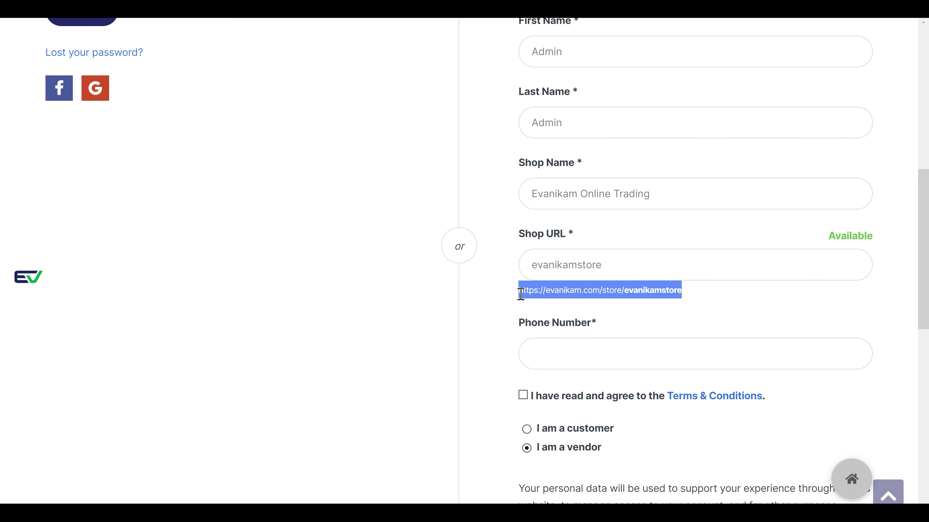
- Enter the phone number and tick the Terms & Conditions agreement checkbox
click(627, 323)
click(602, 347)
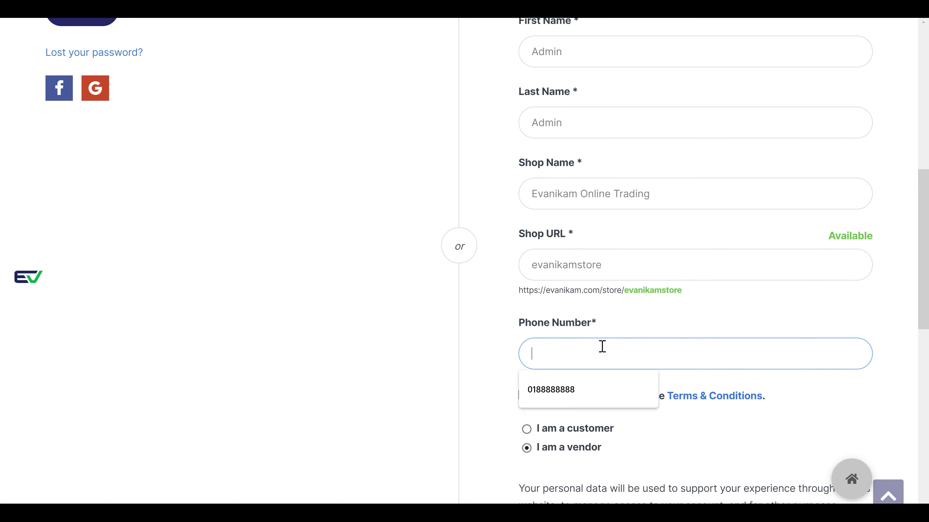
text(0188888888)
scroll(642, 286, down, 2)
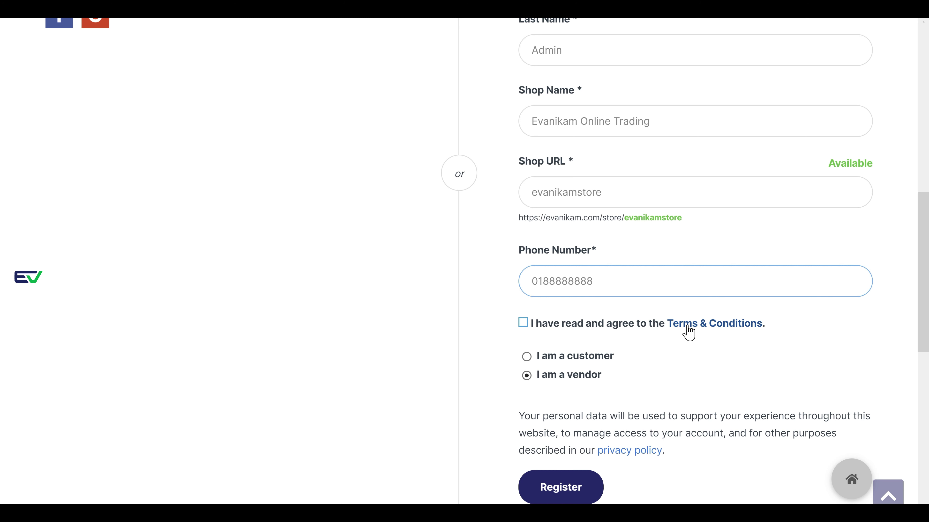
click(524, 324)
scroll(530, 341, down, 2)
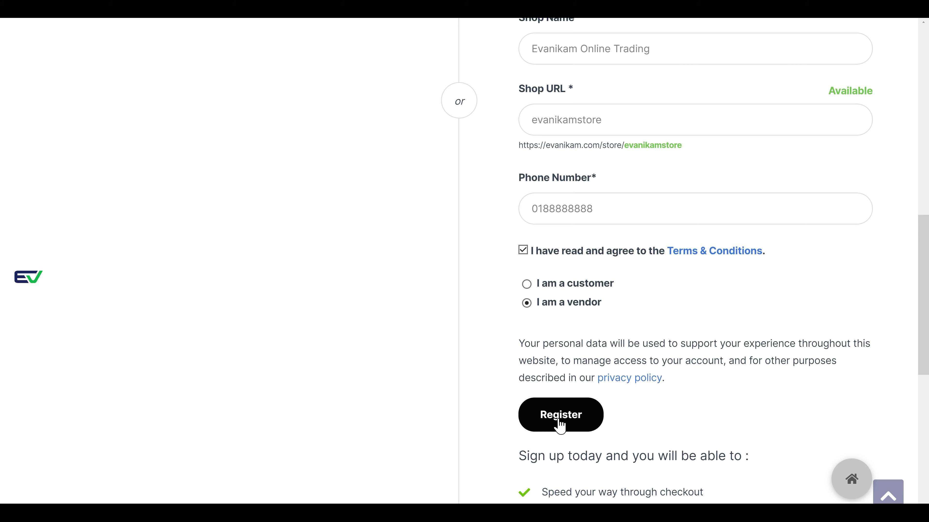
scroll(559, 425, up, 5)
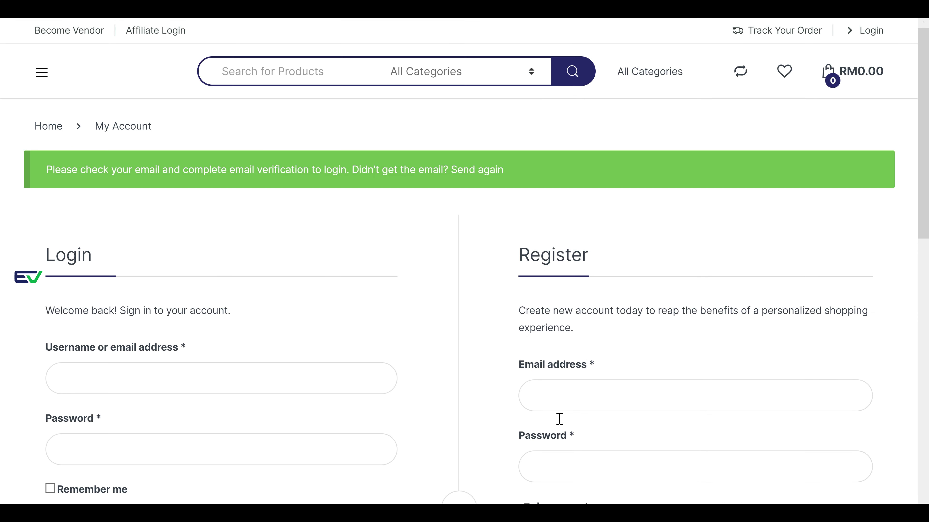
- Review the green email-verification notice, then switch to the webmail inbox
drag(48, 172, 350, 200)
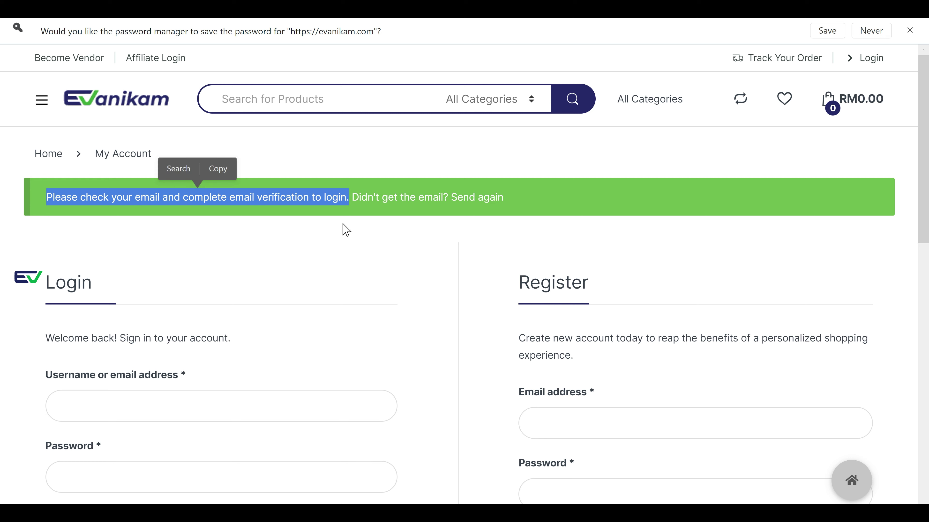
click(346, 225)
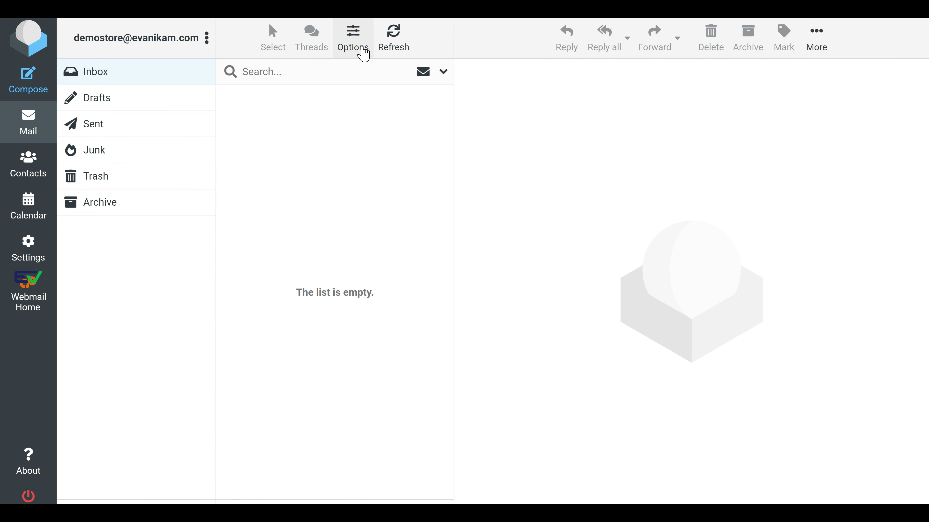
click(396, 48)
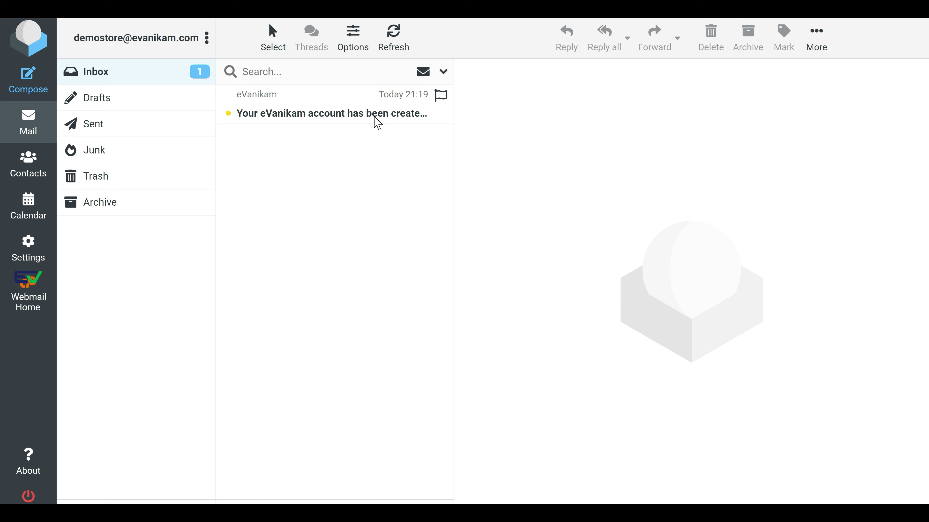
- Open the 'Your eVanikam account has been created!' email and follow its Click Here verification link
click(379, 119)
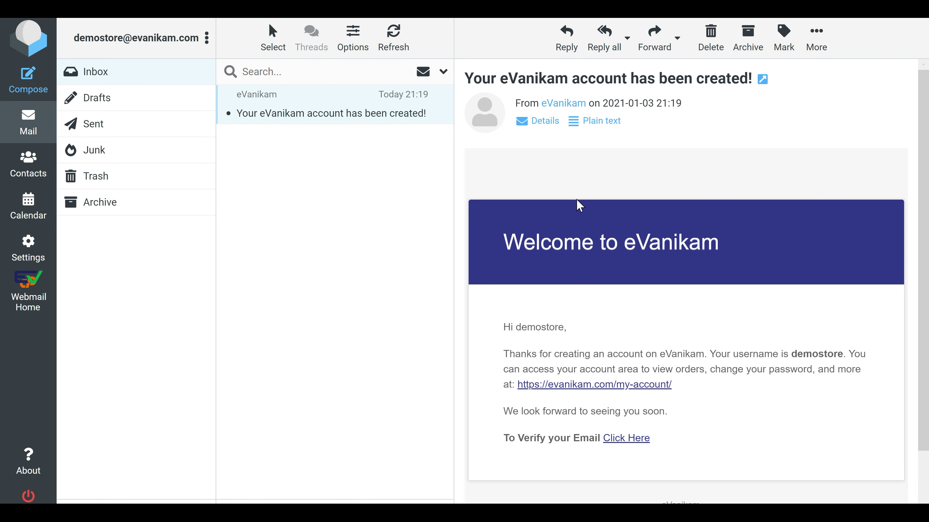
scroll(621, 225, down, 2)
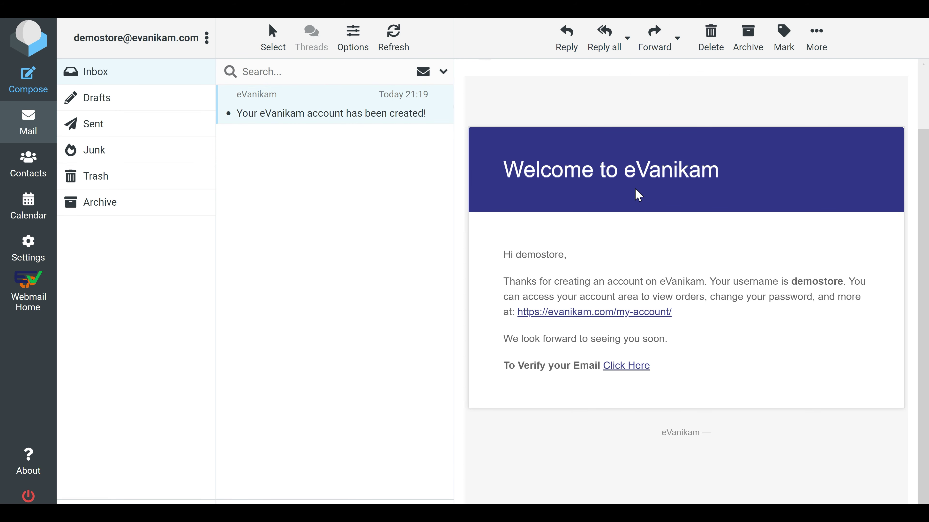
scroll(638, 195, down, 1)
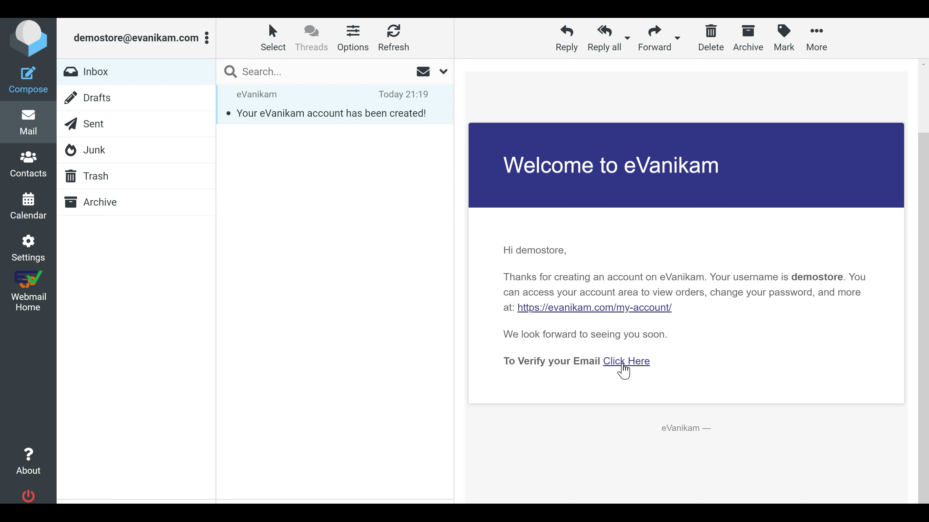
click(624, 362)
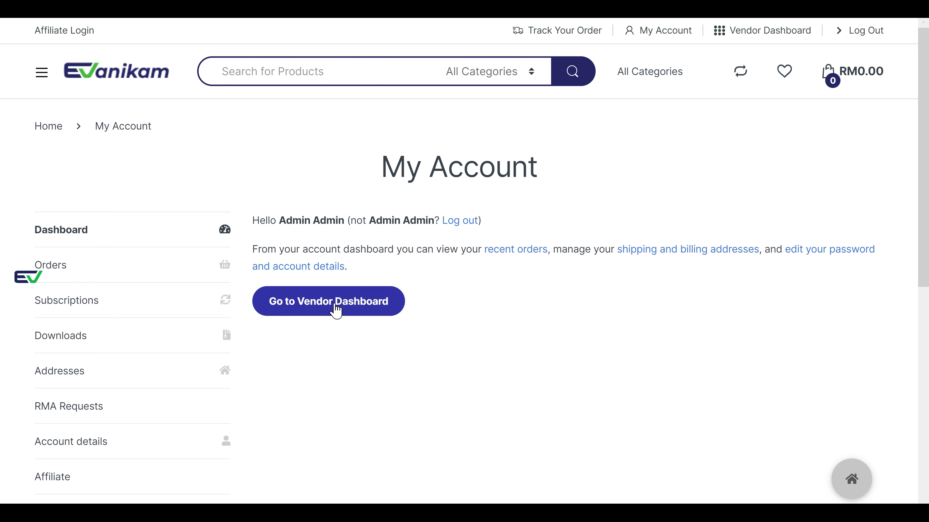
- Go to the vendor Dashboard and open Subscription from the sidebar
click(352, 308)
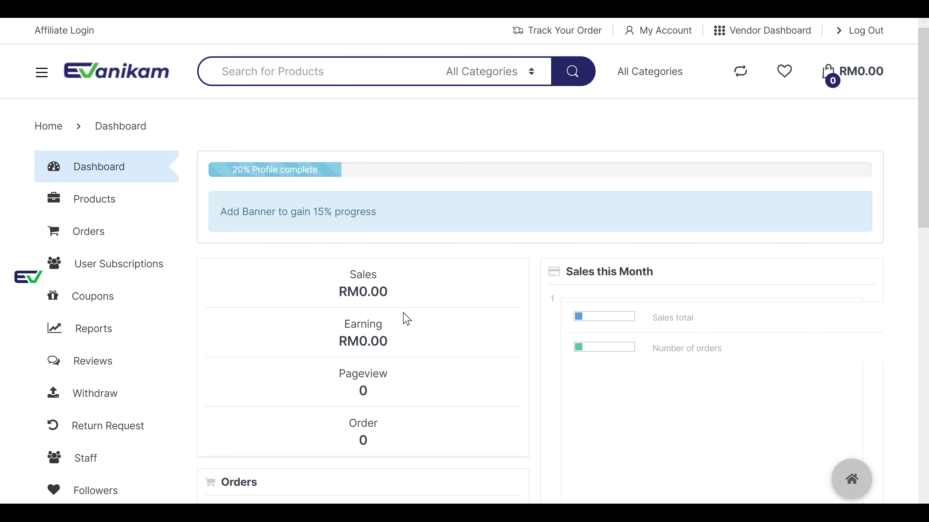
scroll(361, 317, down, 4)
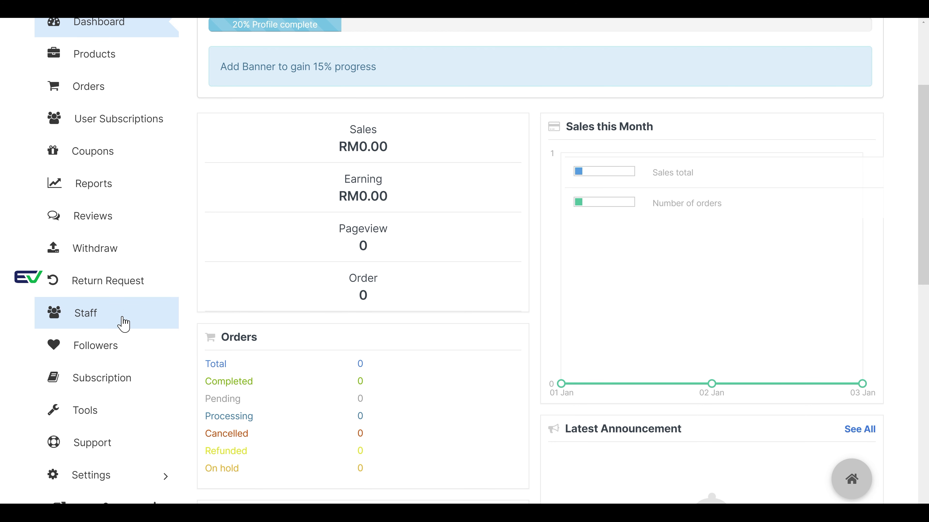
click(121, 387)
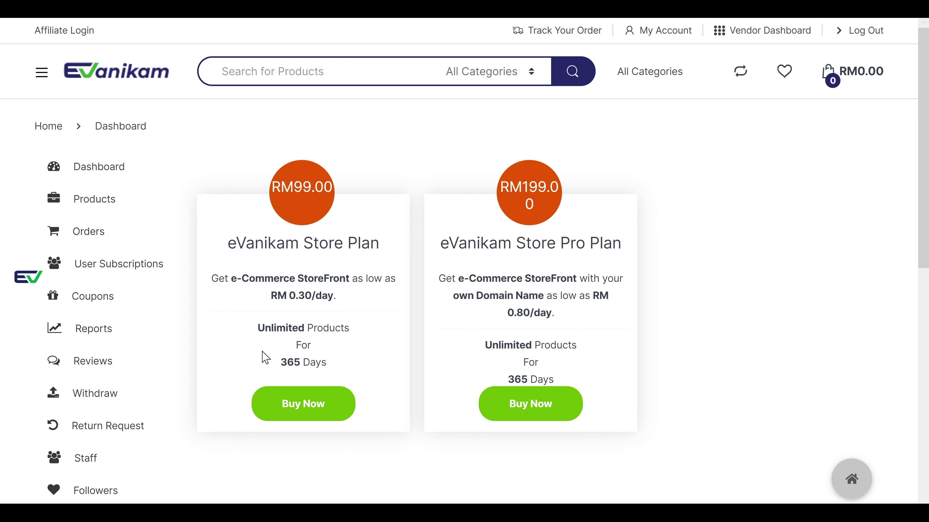
- Highlight the Store Plan's Unlimited Products and 365 Days features
drag(257, 327, 349, 332)
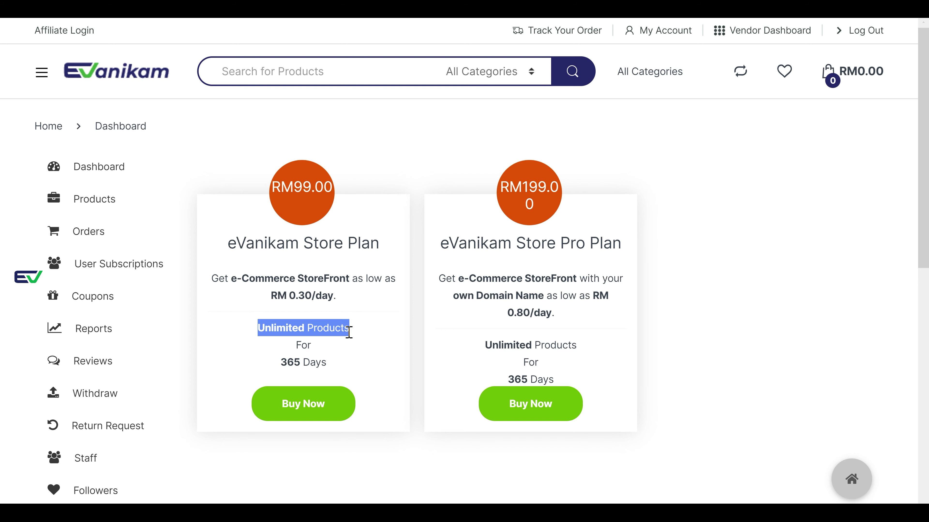
click(358, 354)
drag(325, 363, 284, 369)
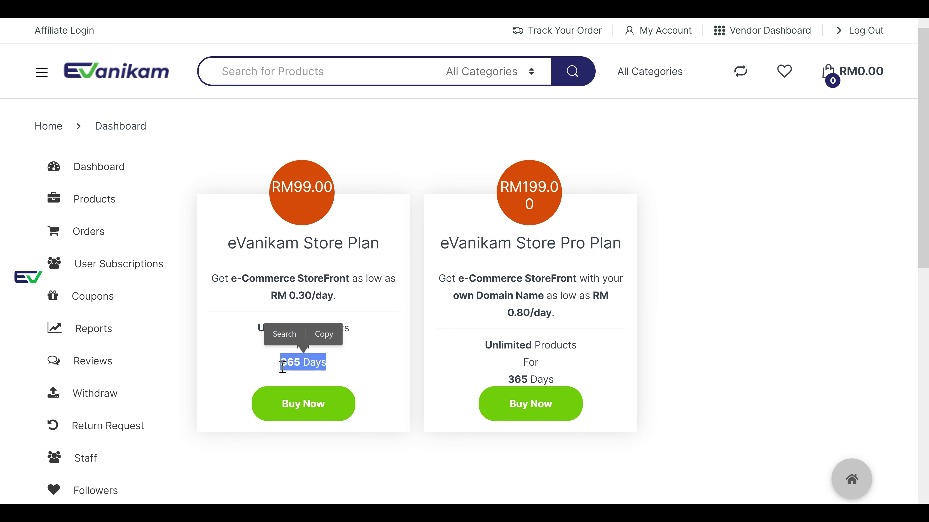
click(334, 363)
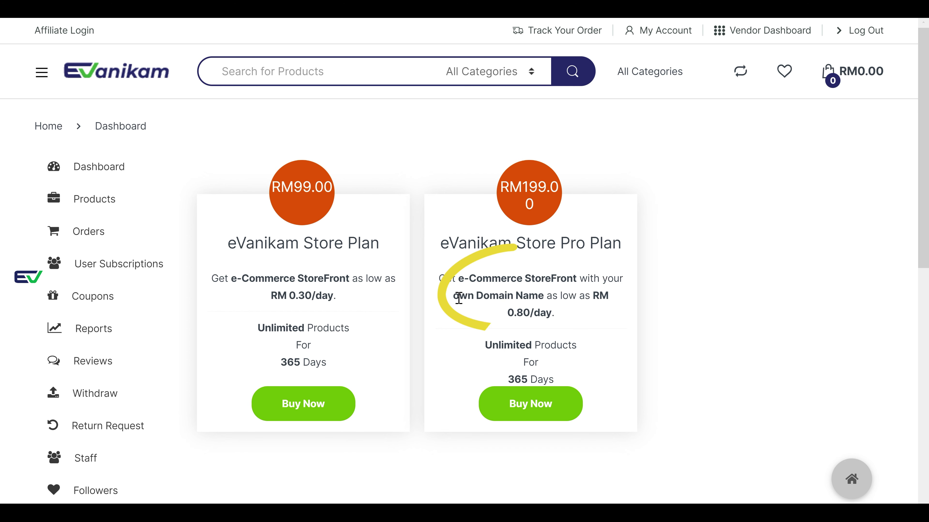
- Highlight the Pro Plan's own Domain Name feature, then buy the RM99.00 eVanikam Store Plan
drag(453, 296, 544, 298)
click(543, 328)
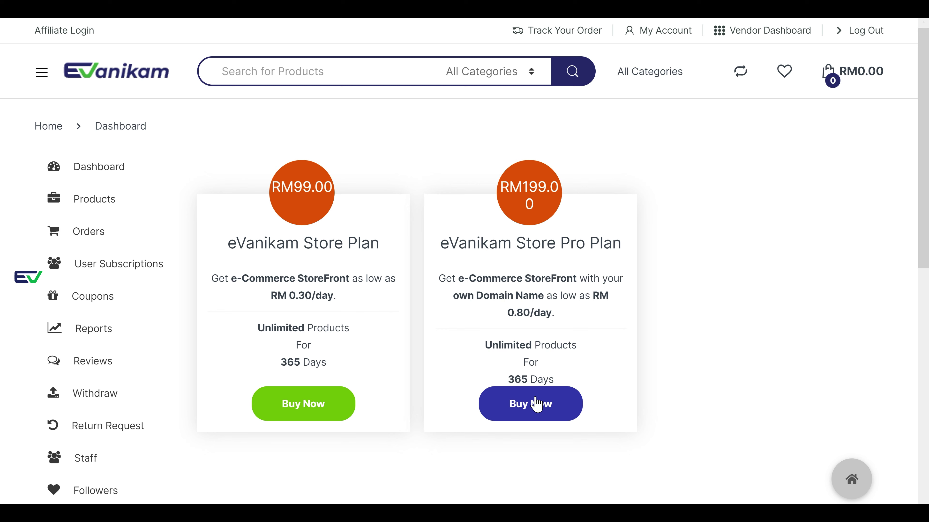
drag(544, 295, 454, 296)
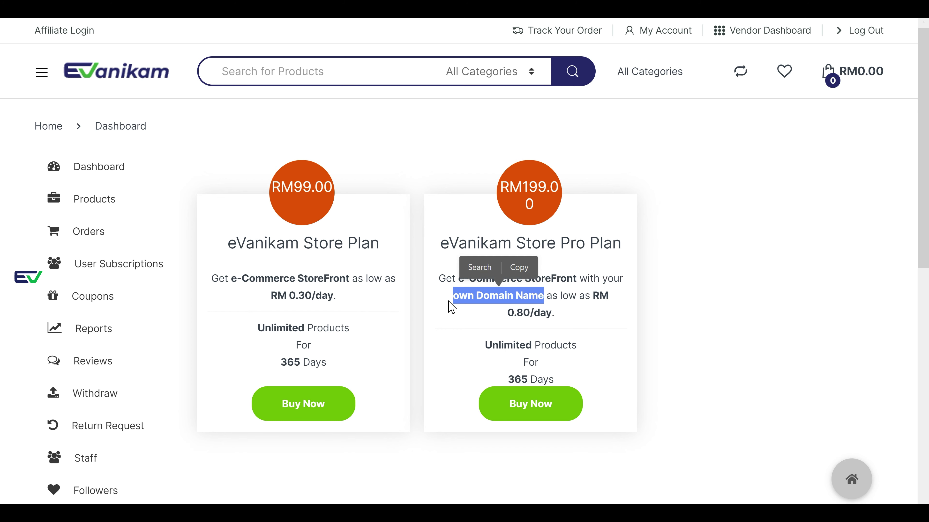
click(368, 316)
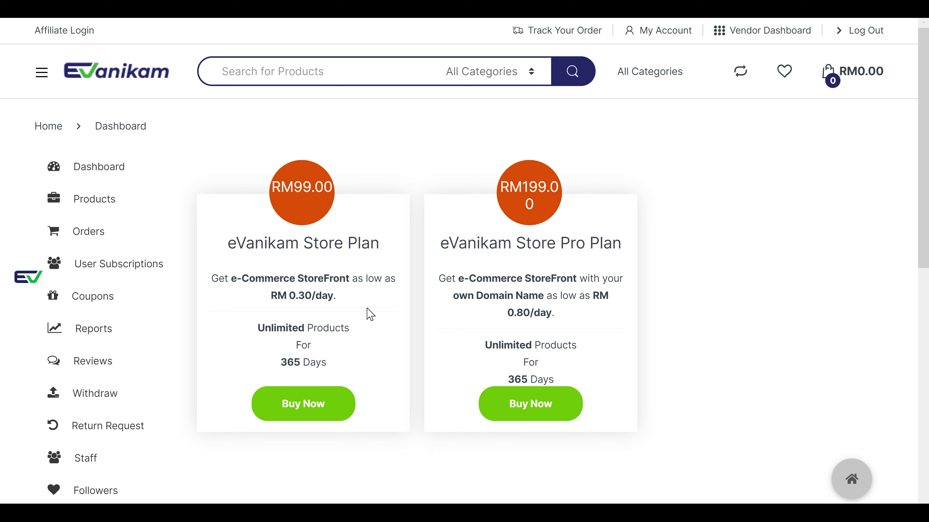
click(305, 409)
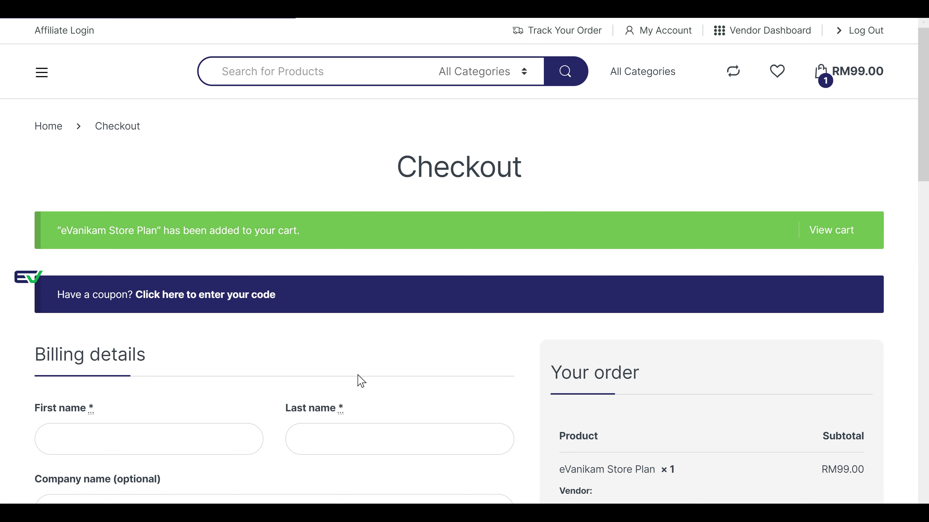
- Fill the billing first and last name from the saved autofill details
scroll(359, 379, down, 5)
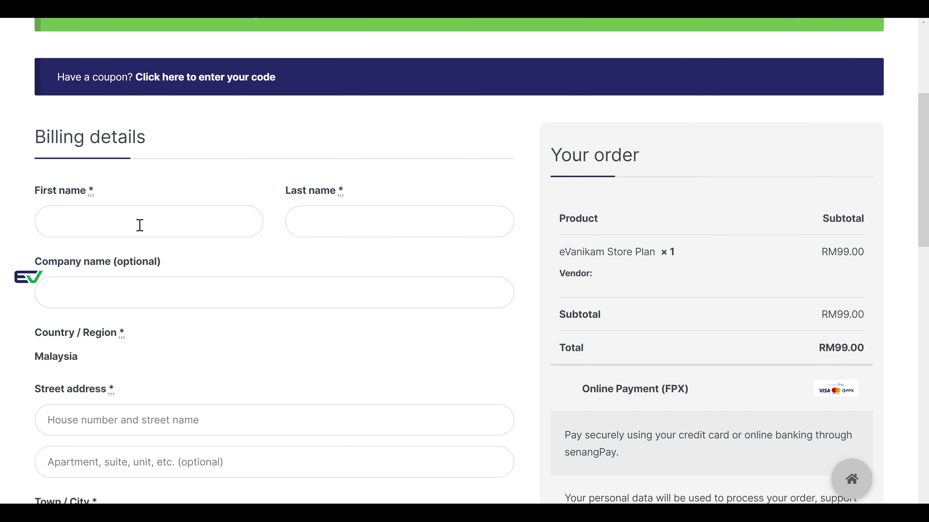
scroll(139, 225, down, 2)
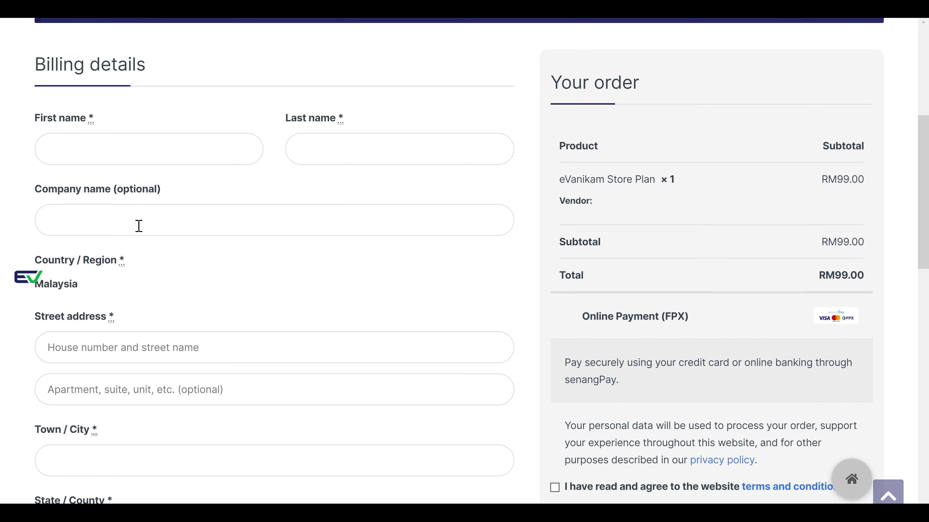
scroll(138, 229, down, 4)
scroll(140, 233, up, 4)
scroll(139, 226, down, 2)
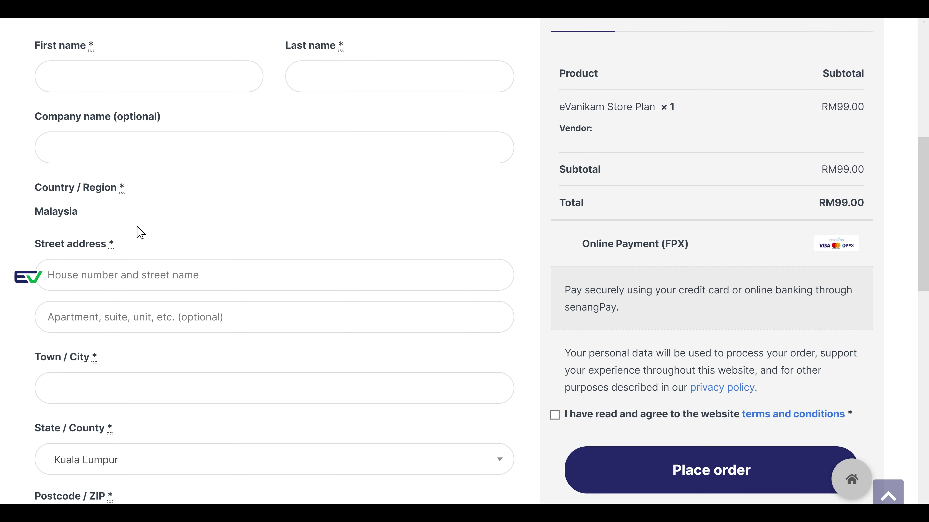
scroll(137, 233, down, 1)
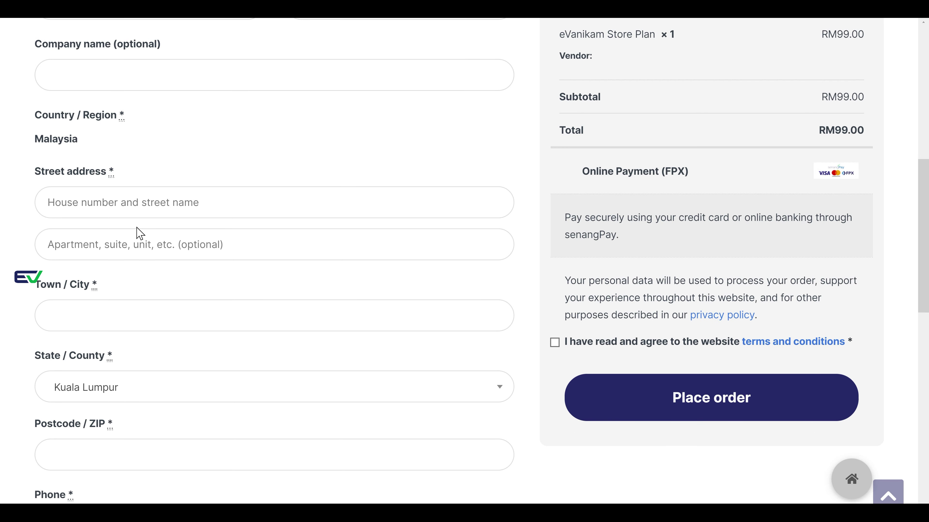
scroll(137, 232, up, 4)
click(367, 190)
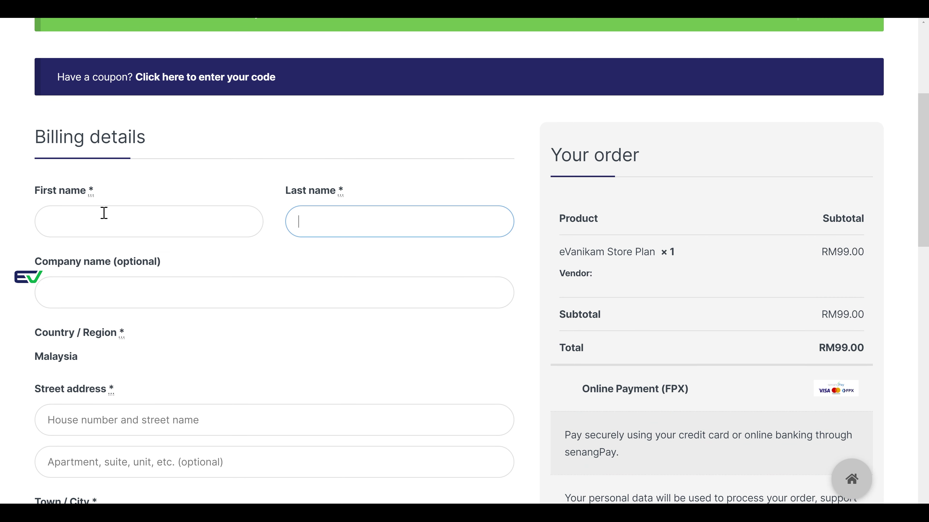
click(102, 223)
click(102, 258)
click(420, 229)
click(379, 270)
- Autofill both street address lines from the saved details
scroll(373, 276, down, 2)
click(174, 336)
click(161, 380)
click(178, 395)
click(166, 427)
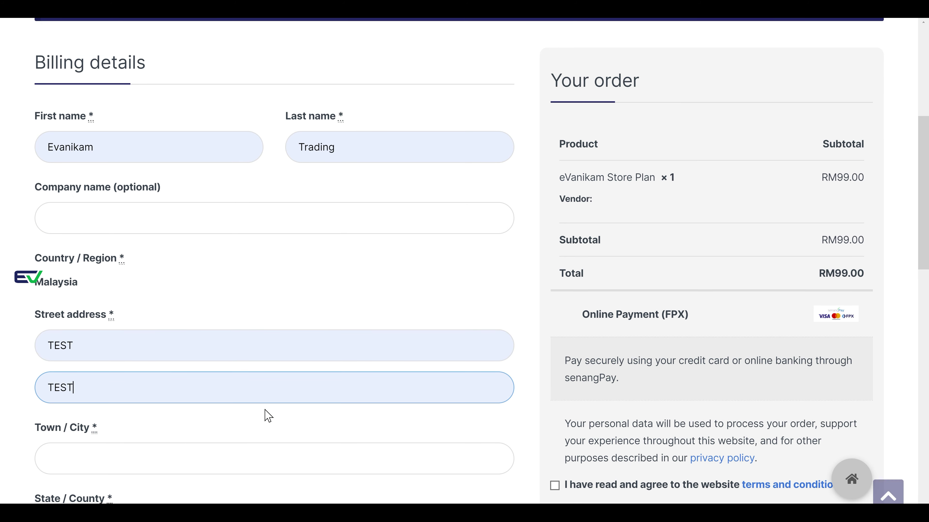
- Autofill the postcode and phone number, and set the town to Kuala Lumpur
scroll(190, 399, down, 4)
scroll(154, 398, down, 2)
click(132, 382)
click(112, 417)
click(116, 238)
click(120, 283)
scroll(148, 303, down, 4)
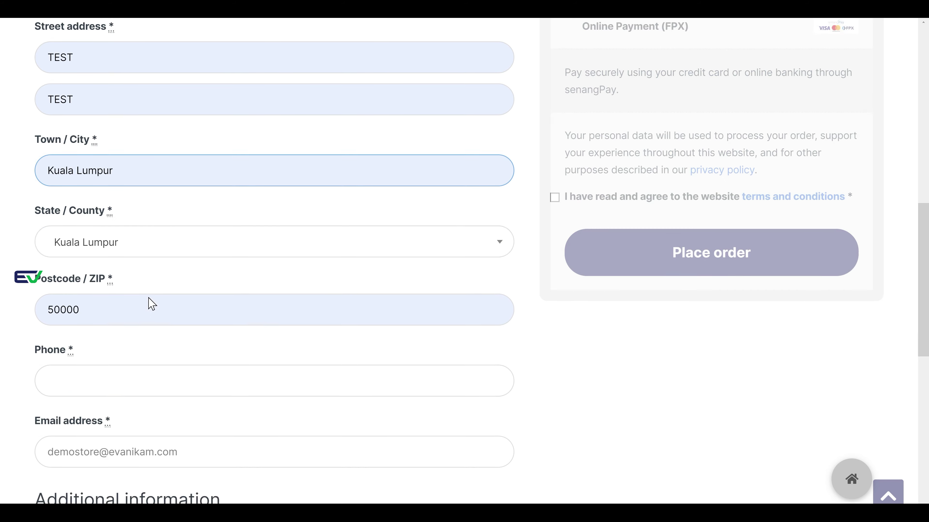
click(145, 314)
click(120, 345)
- Review the Store Plan price in the order summary and place the order
scroll(147, 367, down, 2)
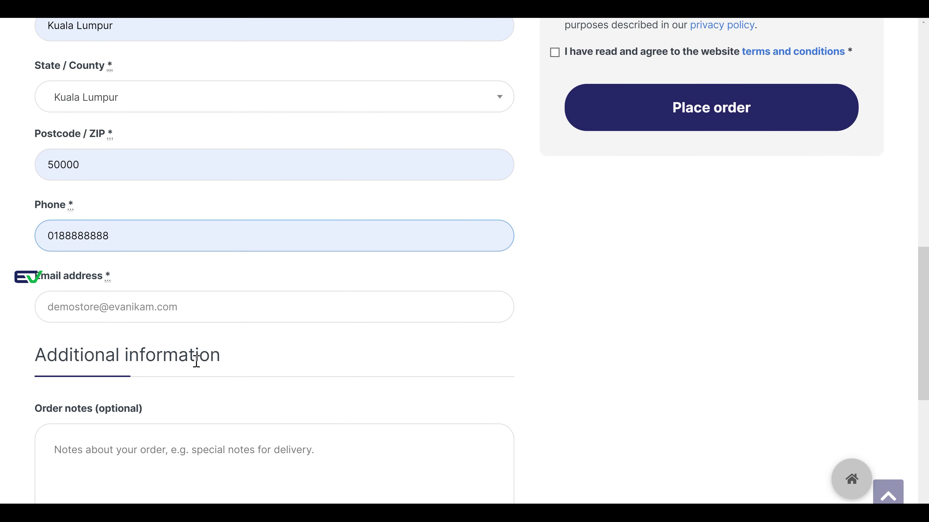
scroll(510, 370, up, 6)
scroll(510, 371, up, 6)
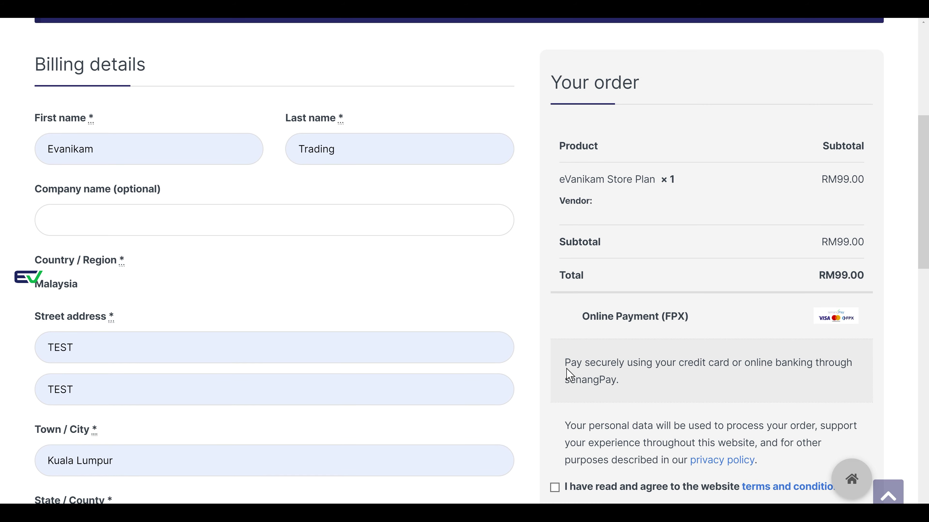
scroll(800, 166, down, 2)
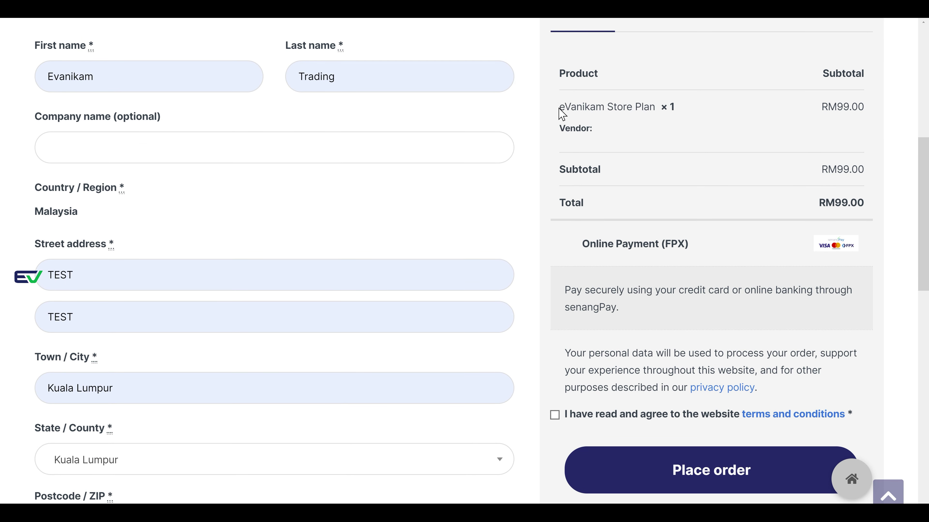
drag(822, 110, 842, 110)
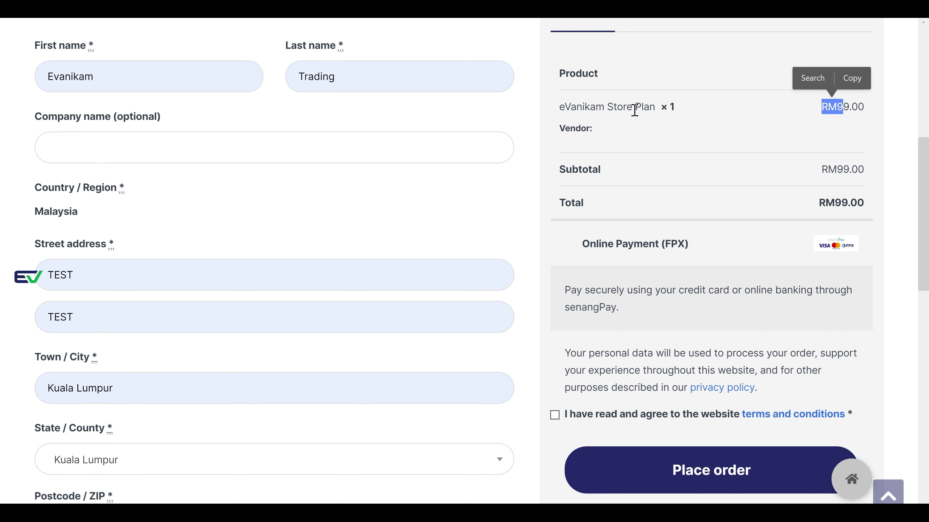
click(809, 135)
scroll(762, 173, down, 2)
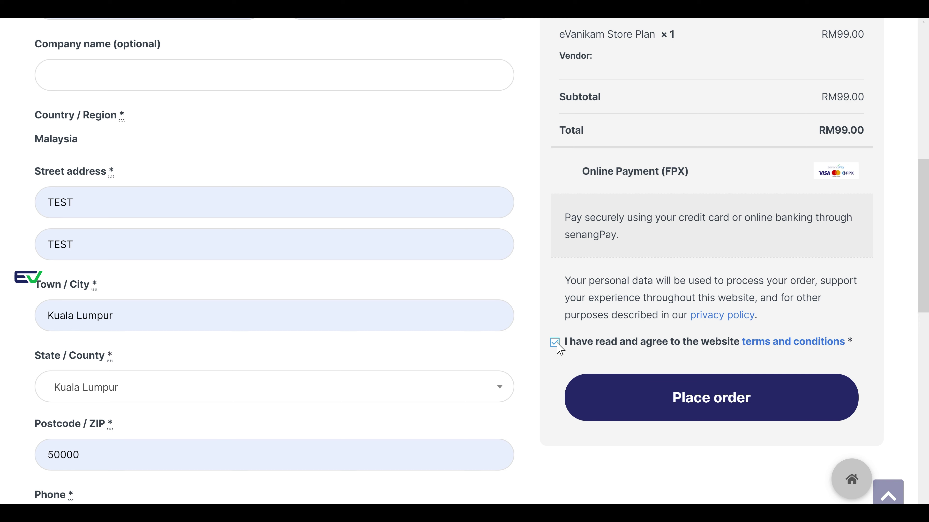
click(665, 385)
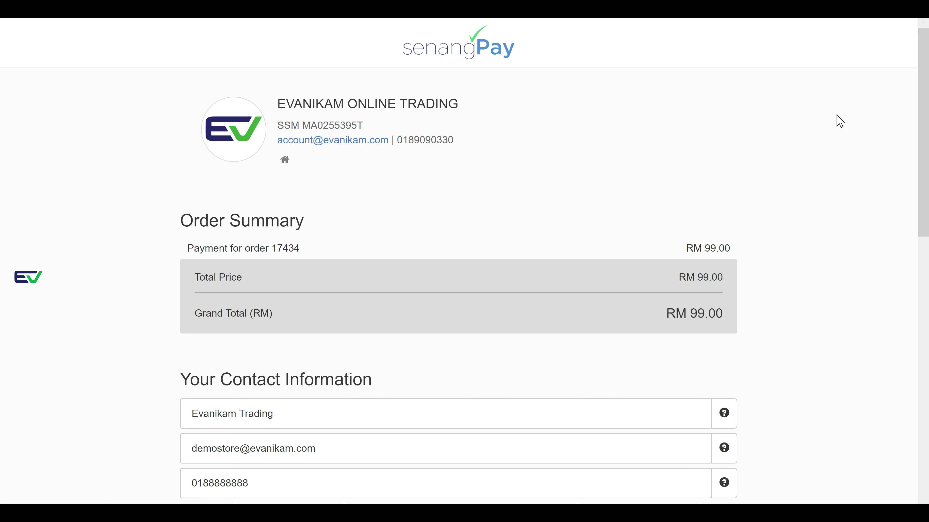
- Try Boost and Touch 'n Go, then settle on FPX online banking as the payment method
scroll(839, 120, down, 8)
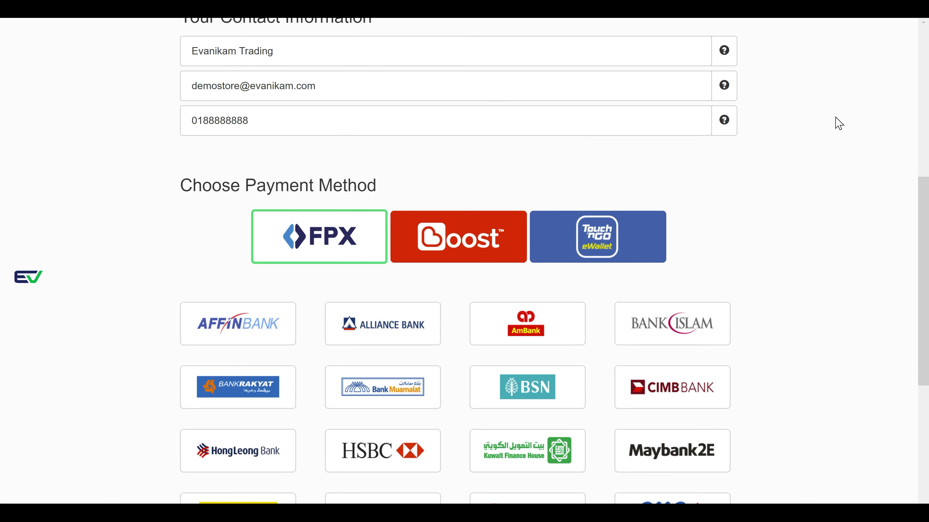
scroll(837, 123, down, 2)
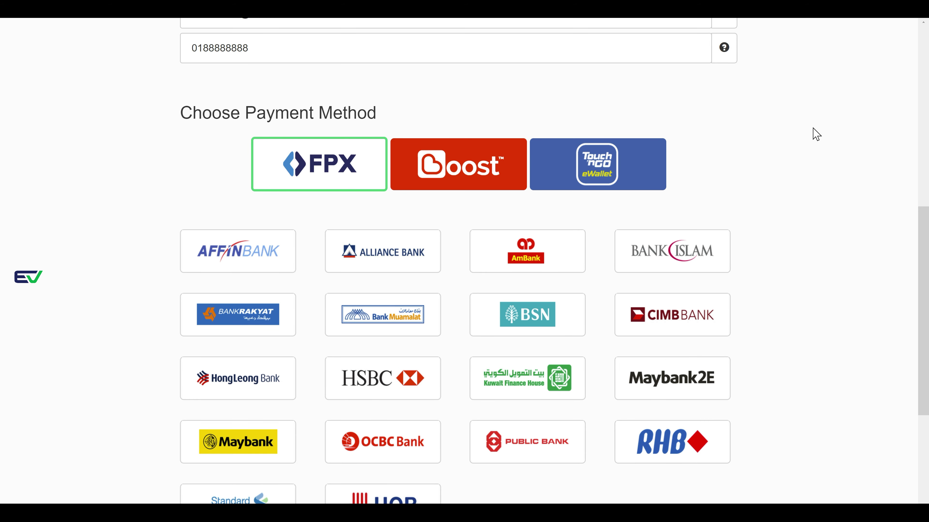
scroll(365, 169, down, 2)
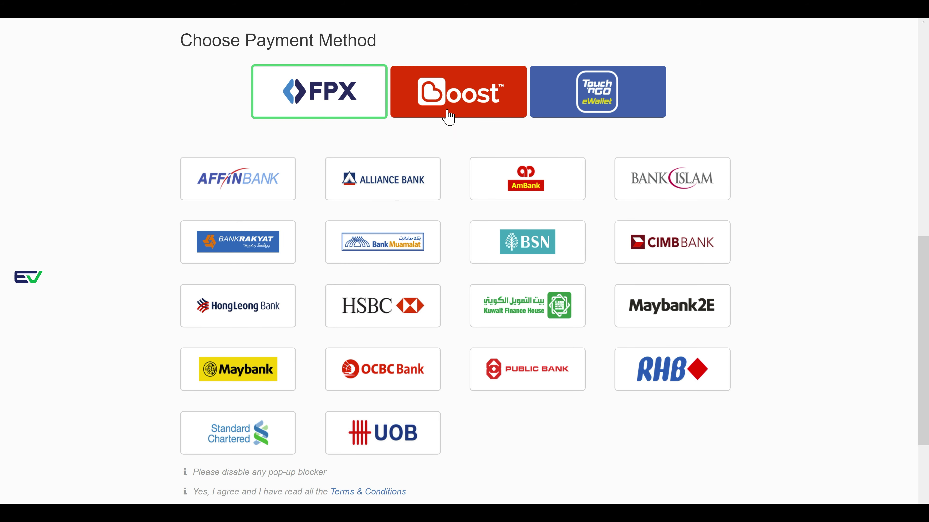
click(449, 99)
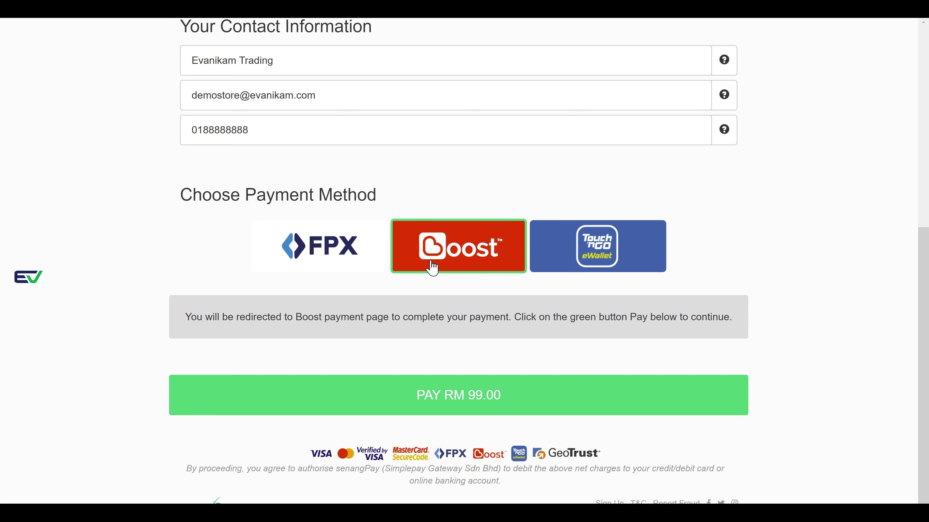
click(592, 262)
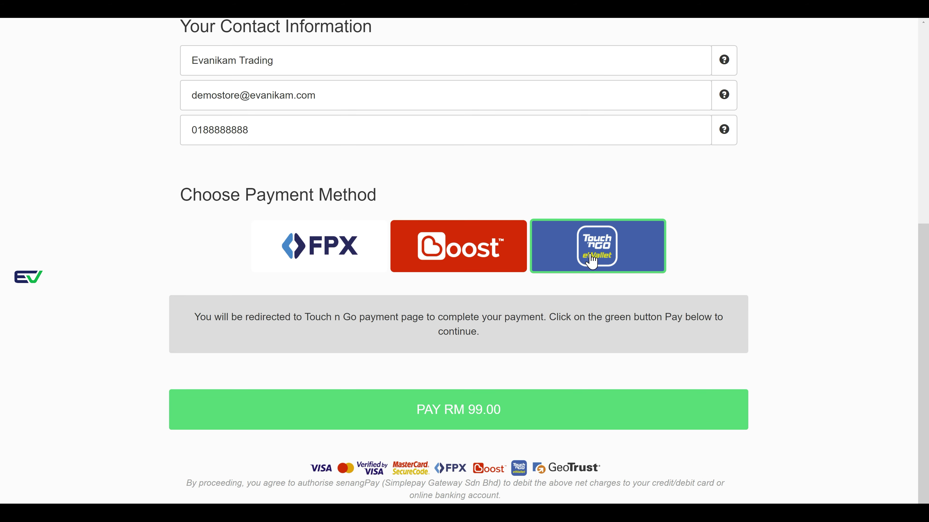
click(340, 254)
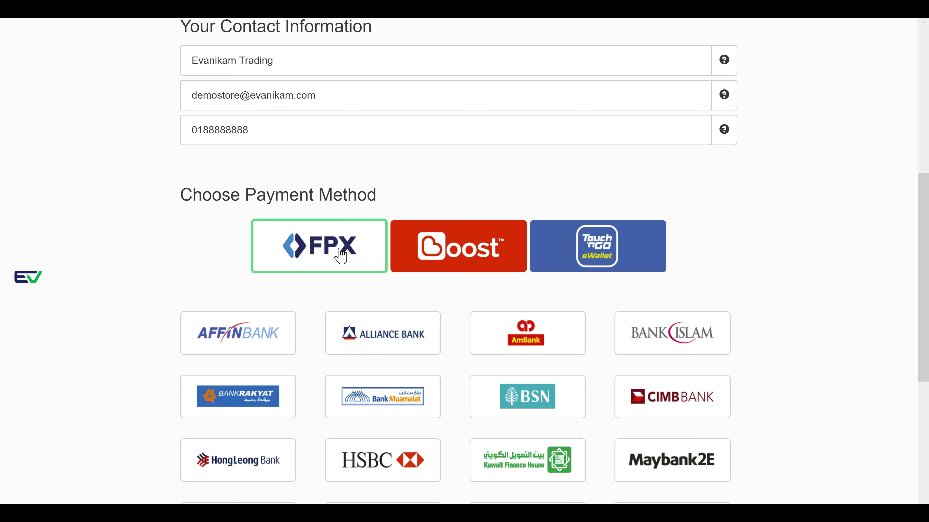
- Scroll through FPX's supported bank list, from Affin Bank to UOB
scroll(340, 255, down, 2)
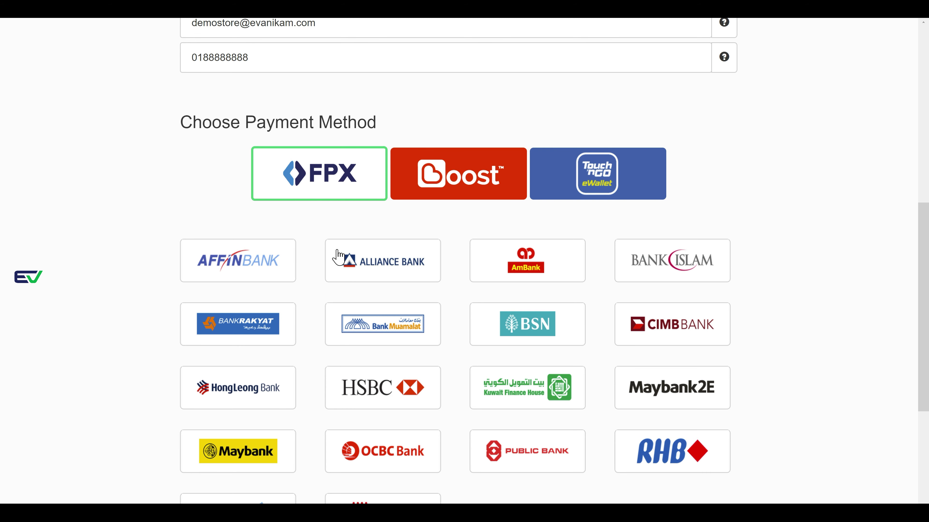
scroll(339, 257, down, 2)
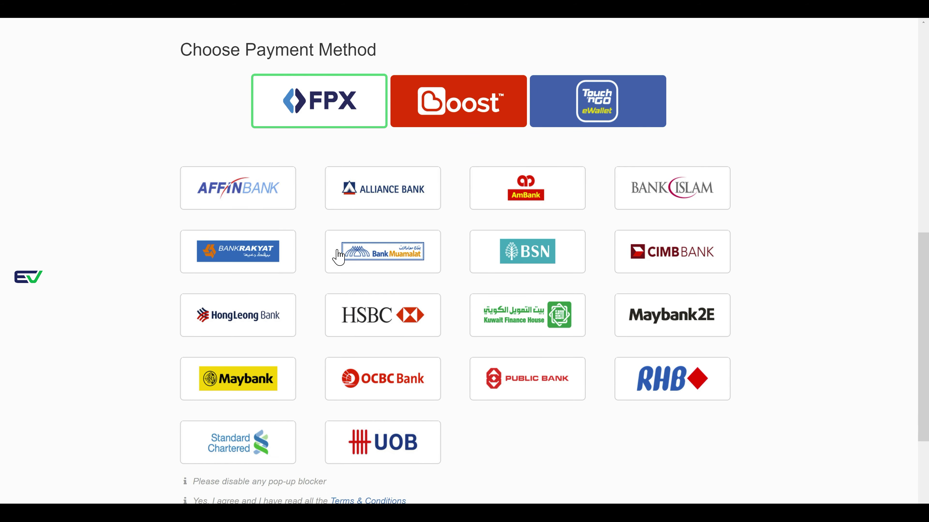
scroll(339, 257, up, 2)
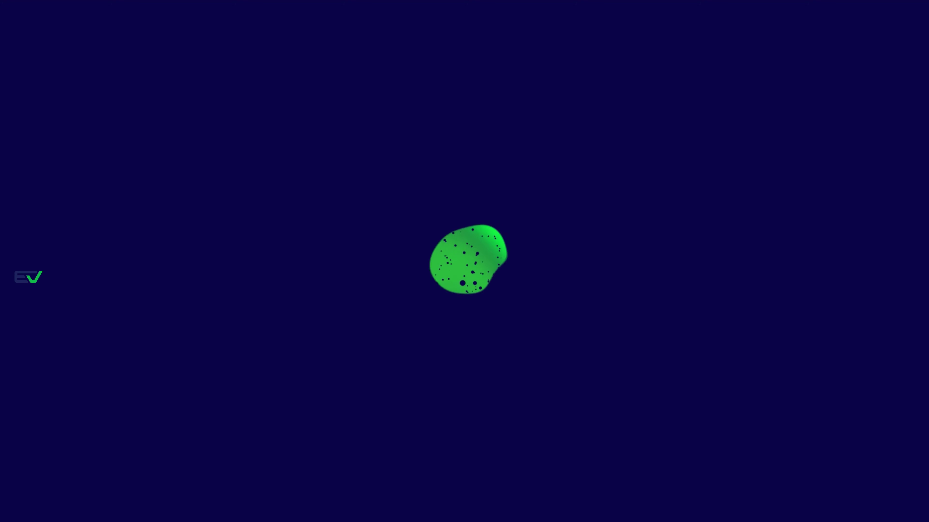